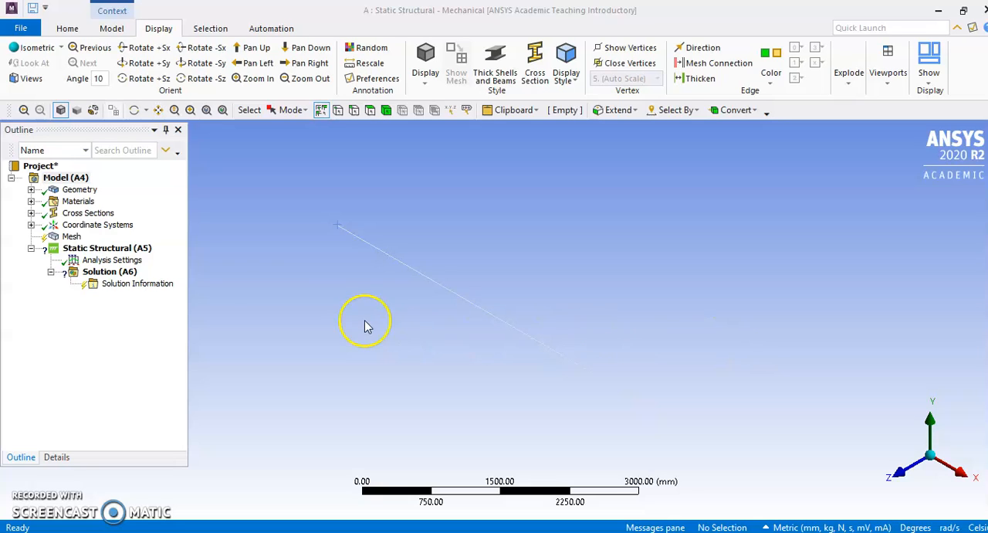
# Insert a fixed support in the static structural analysis and scope it to the beam's end vertex at the origin
pyautogui.click(122, 250)
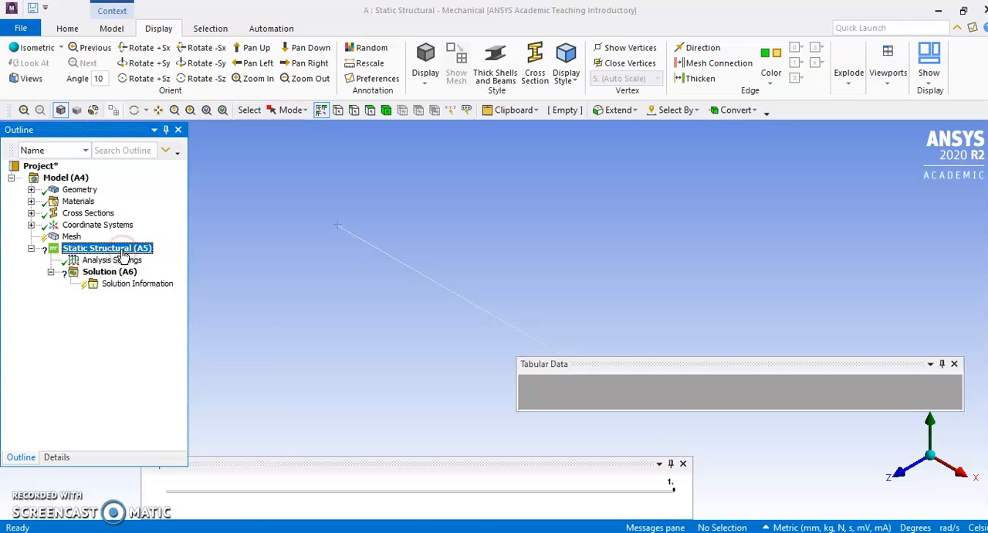
pyautogui.rightClick(122, 253)
pyautogui.moveTo(154, 258)
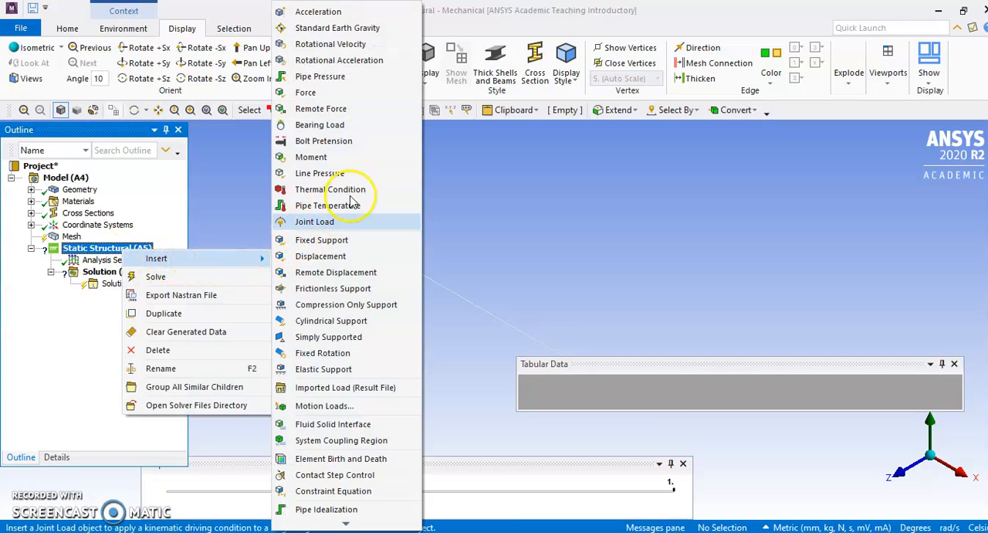
pyautogui.click(344, 239)
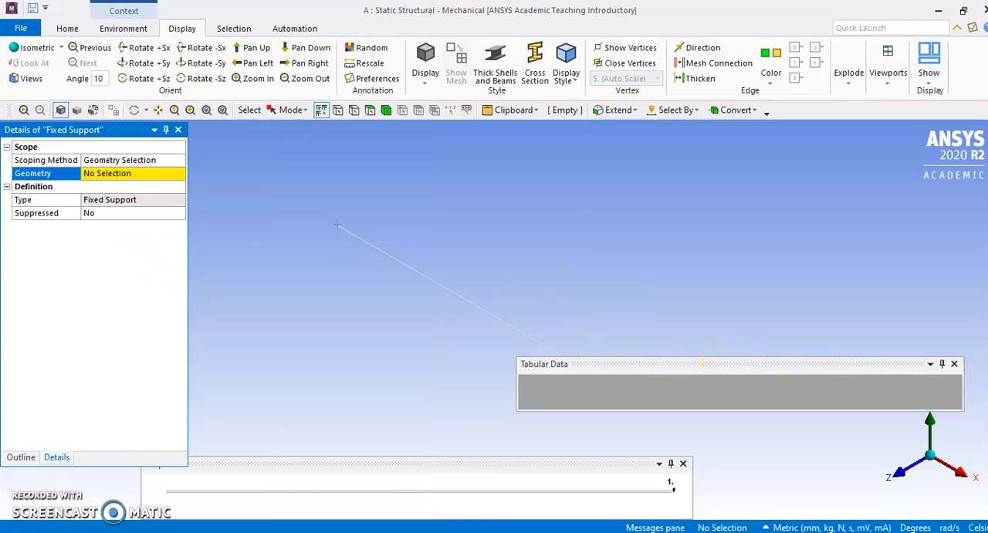
pyautogui.click(954, 364)
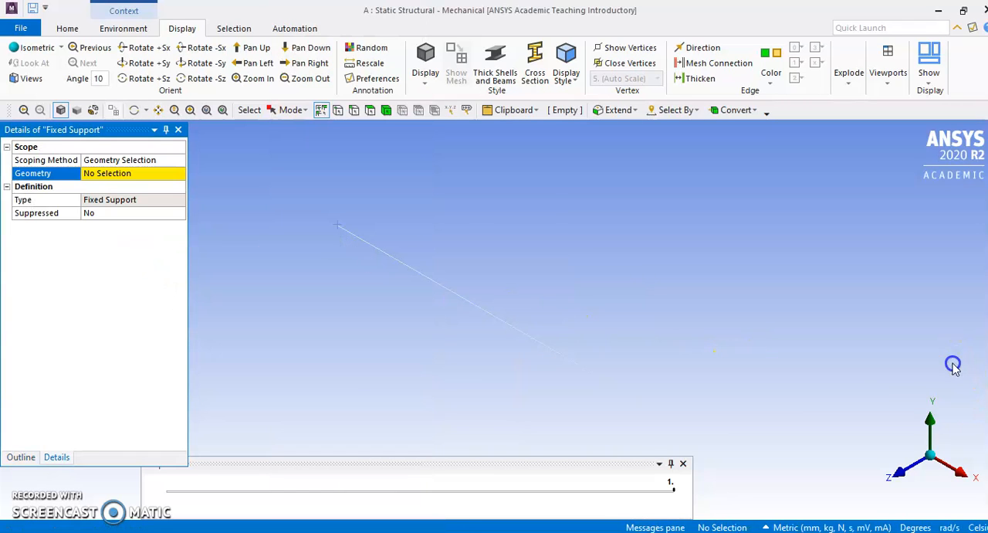
pyautogui.click(682, 462)
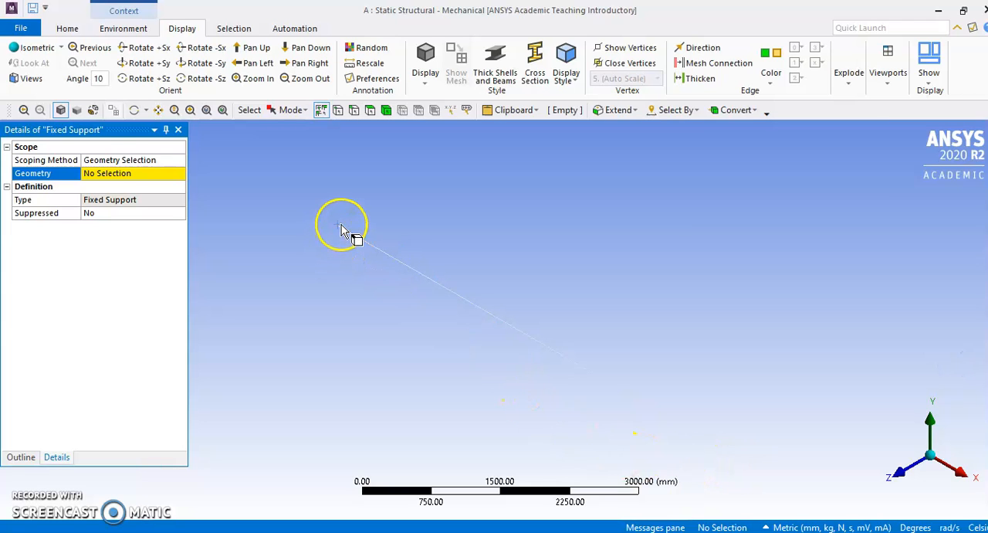
pyautogui.click(338, 112)
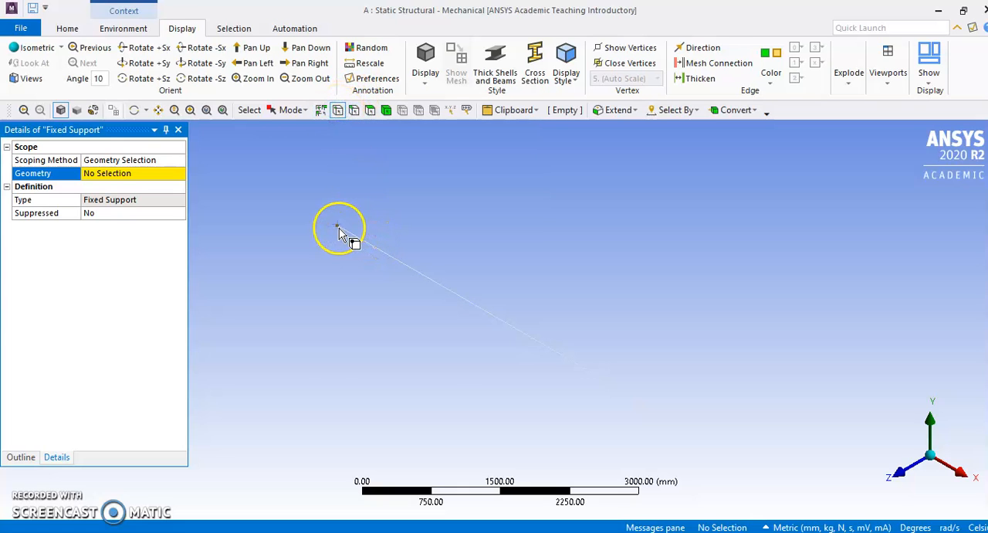
pyautogui.click(340, 232)
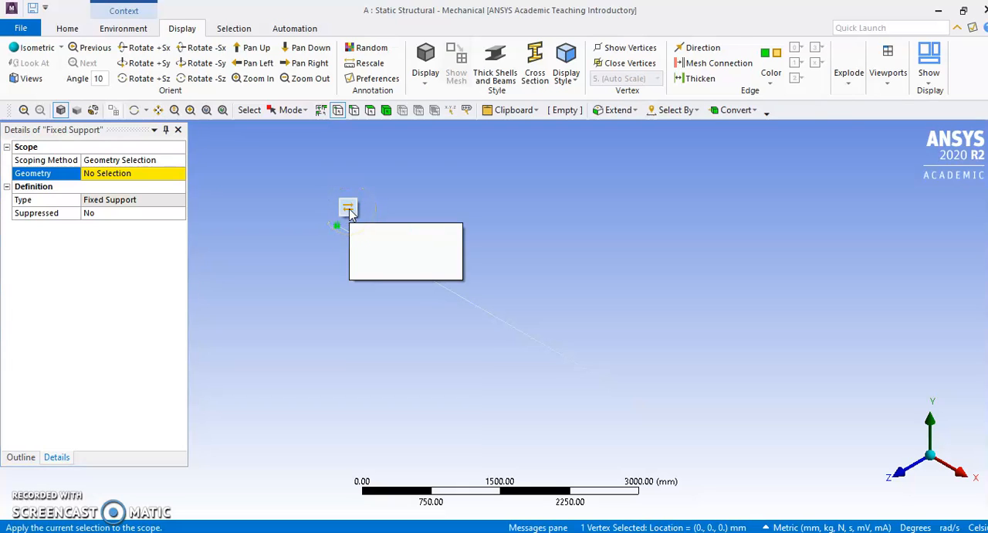
pyautogui.click(348, 209)
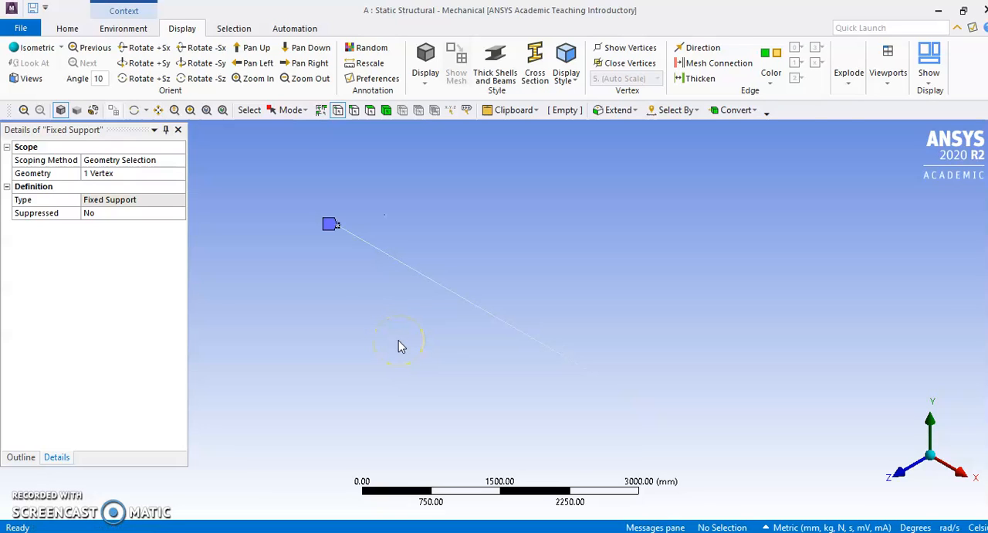
# Add a second fixed support on the vertex at the beam's opposite end and show both supports together
pyautogui.click(21, 457)
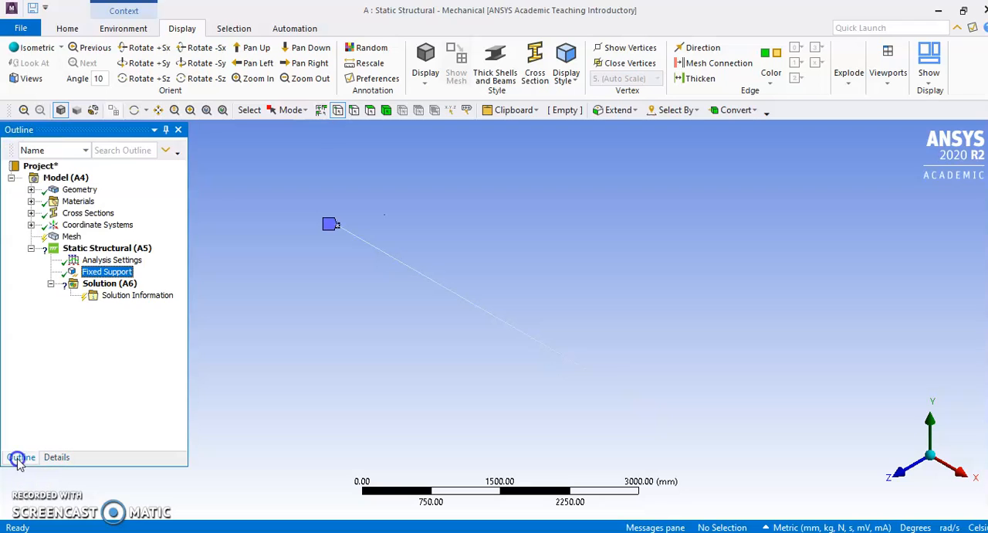
pyautogui.rightClick(114, 251)
pyautogui.moveTo(151, 259)
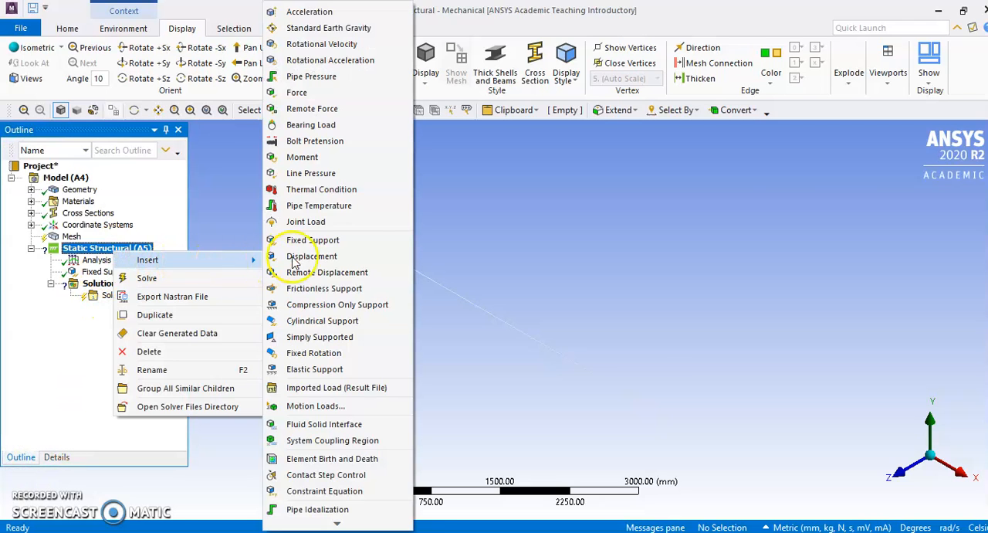
pyautogui.click(313, 240)
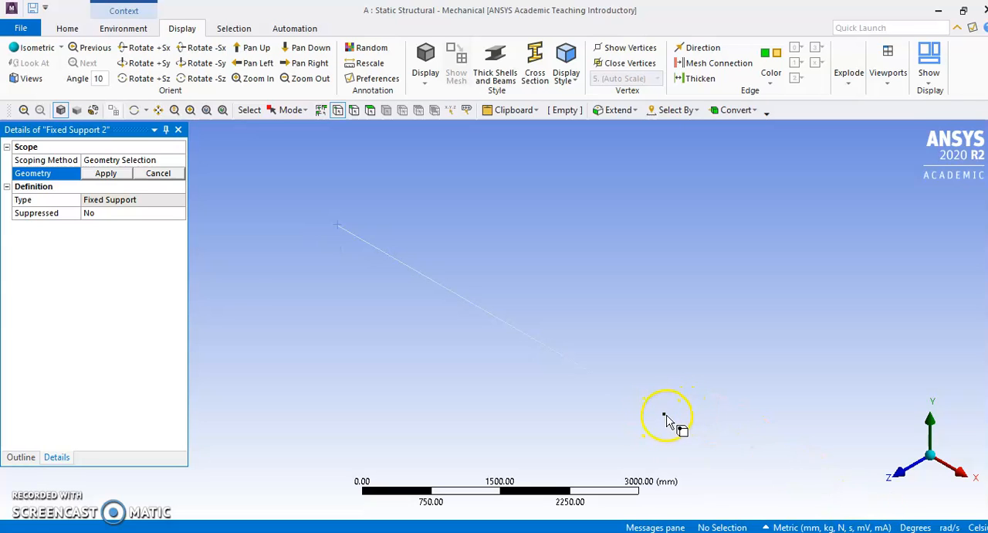
pyautogui.click(665, 417)
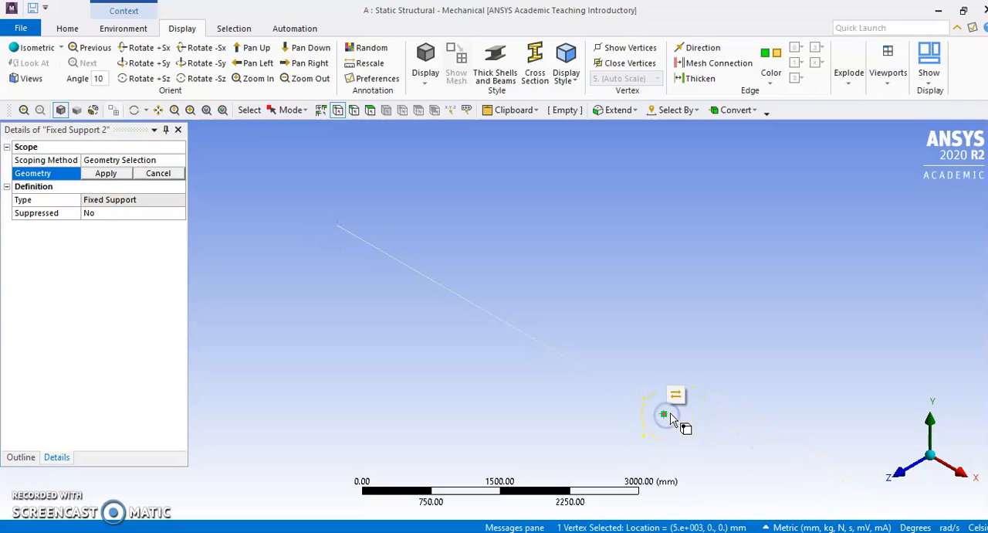
pyautogui.click(676, 396)
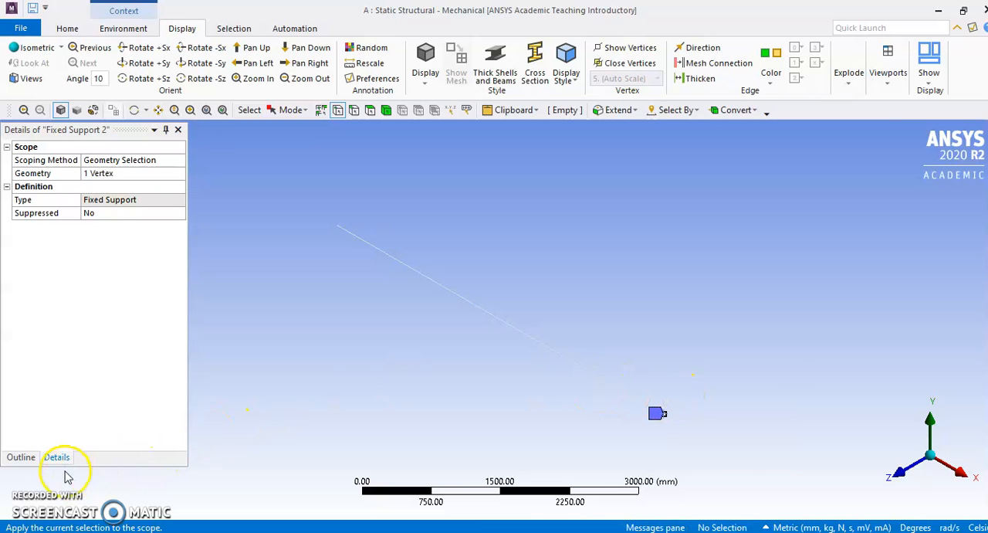
pyautogui.click(21, 456)
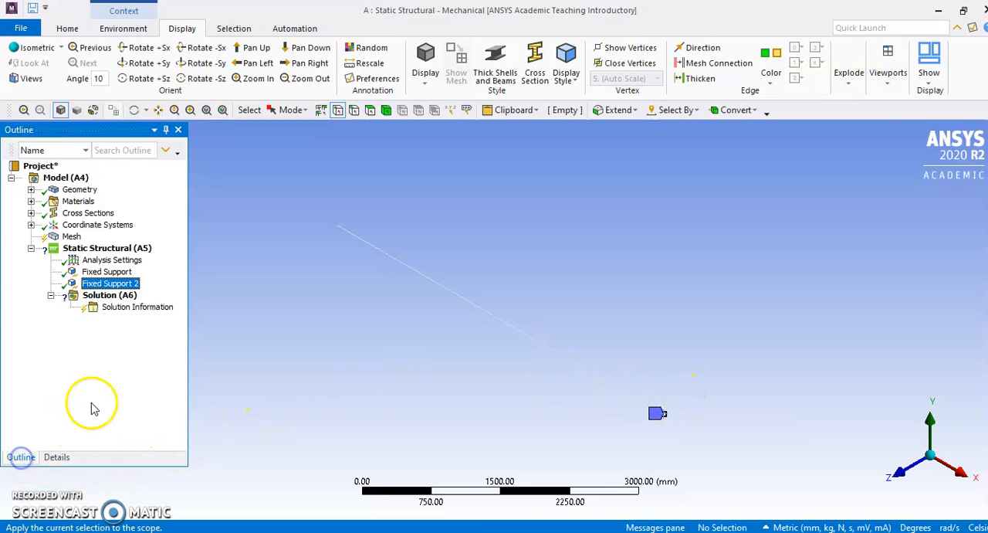
pyautogui.keyDown('ctrl'); pyautogui.click(108, 271); pyautogui.keyUp('ctrl')
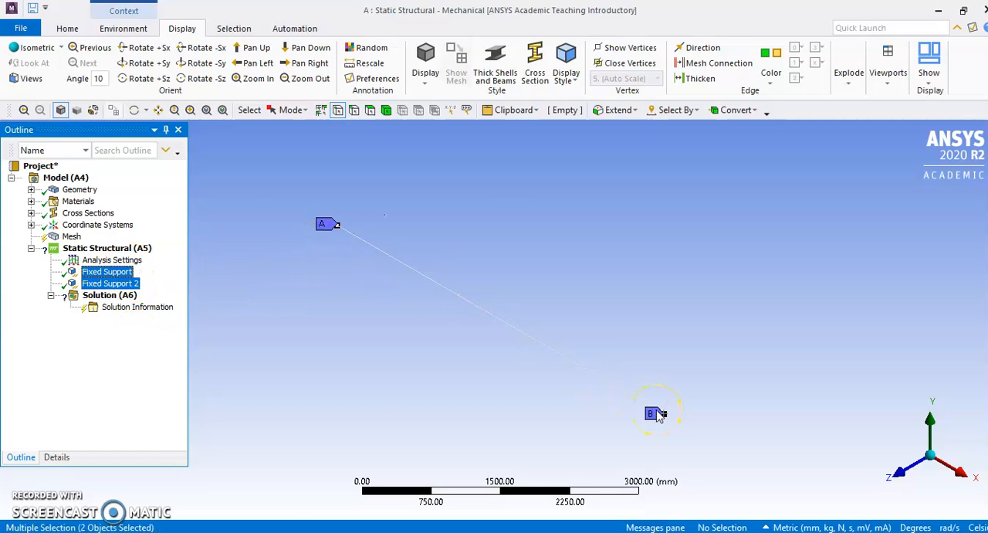
pyautogui.rightClick(110, 251)
pyautogui.moveTo(142, 259)
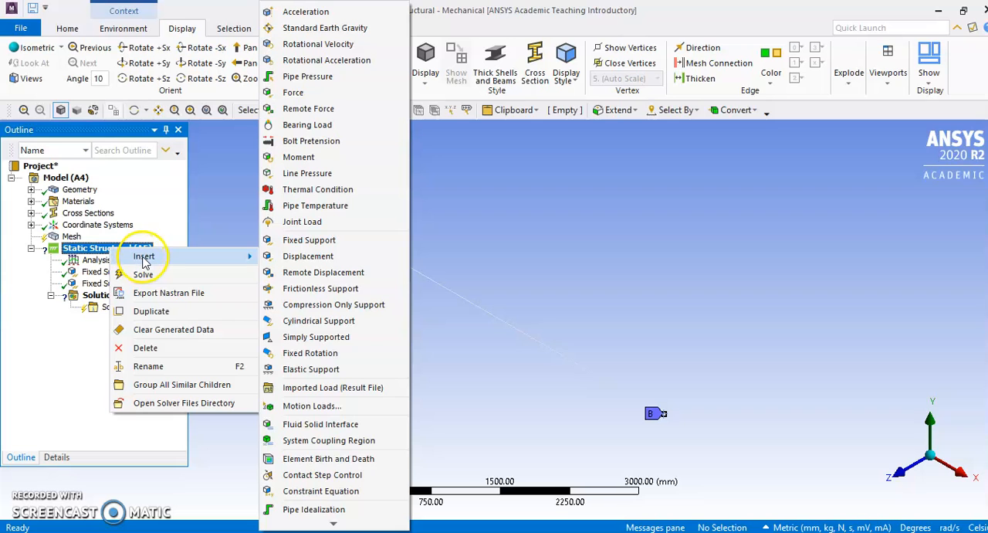
pyautogui.click(72, 391)
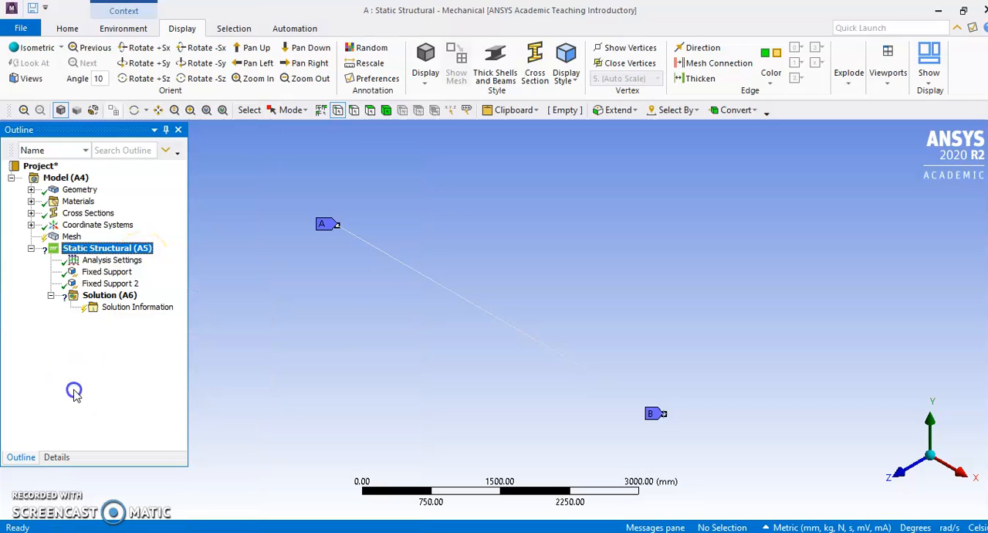
# Insert a force load in the static structural analysis and scope it to the vertex at the beam's midpoint
pyautogui.rightClick(107, 250)
pyautogui.moveTo(147, 261)
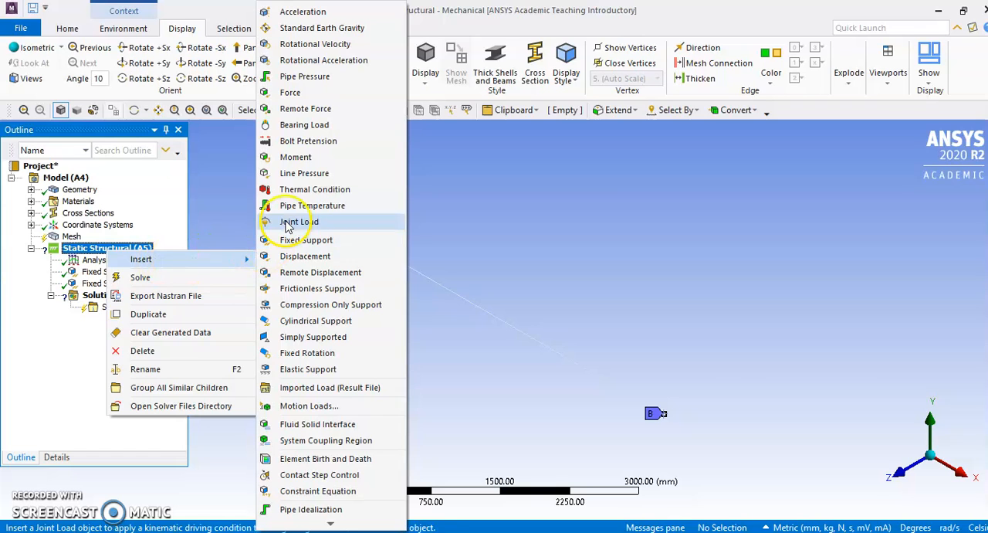
pyautogui.click(316, 95)
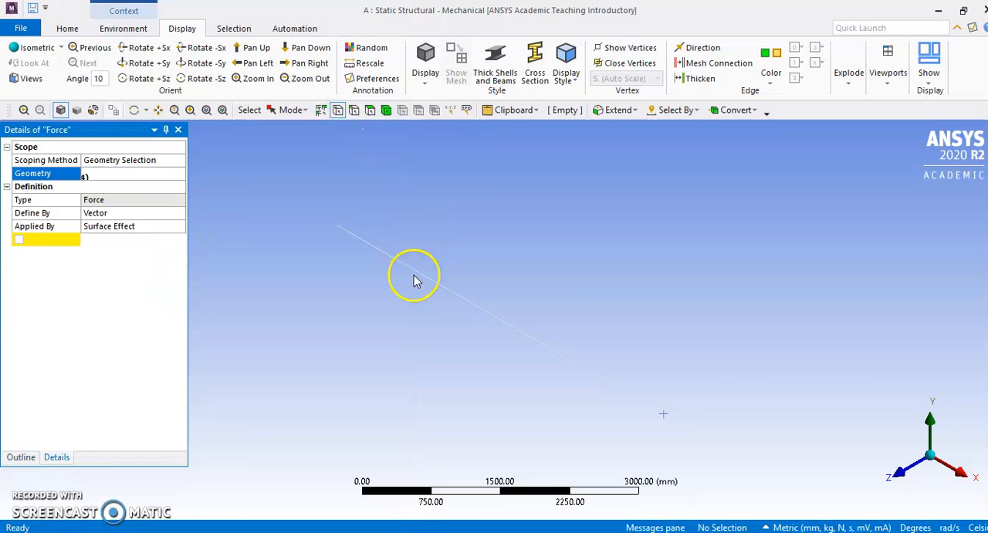
pyautogui.click(500, 320)
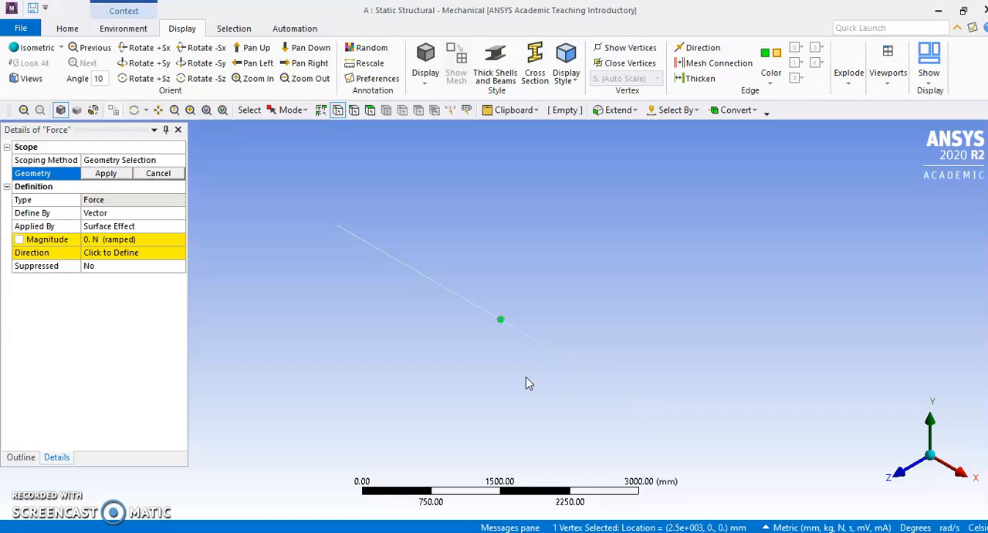
pyautogui.click(107, 173)
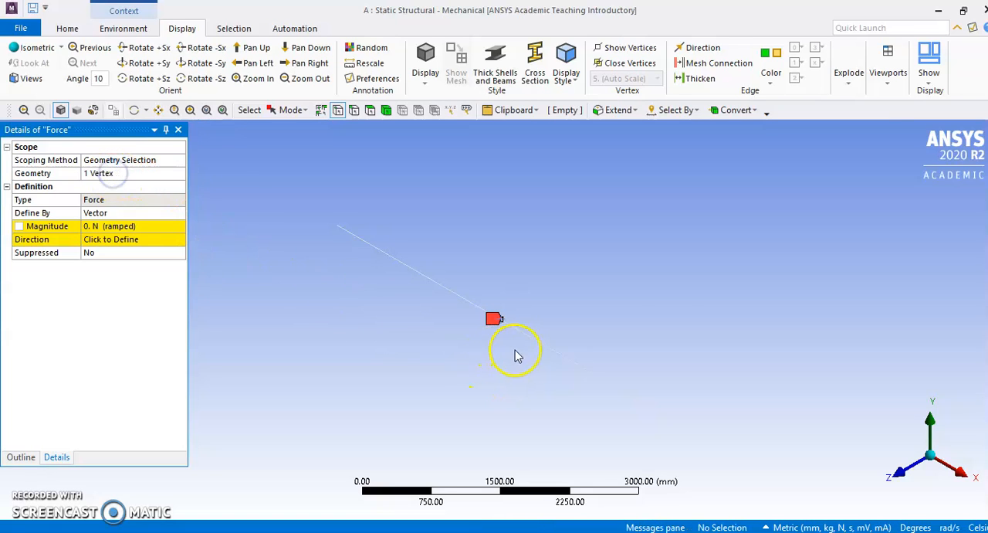
# Orient the model to the front view and display the beam with its solid cross section
pyautogui.rightClick(623, 231)
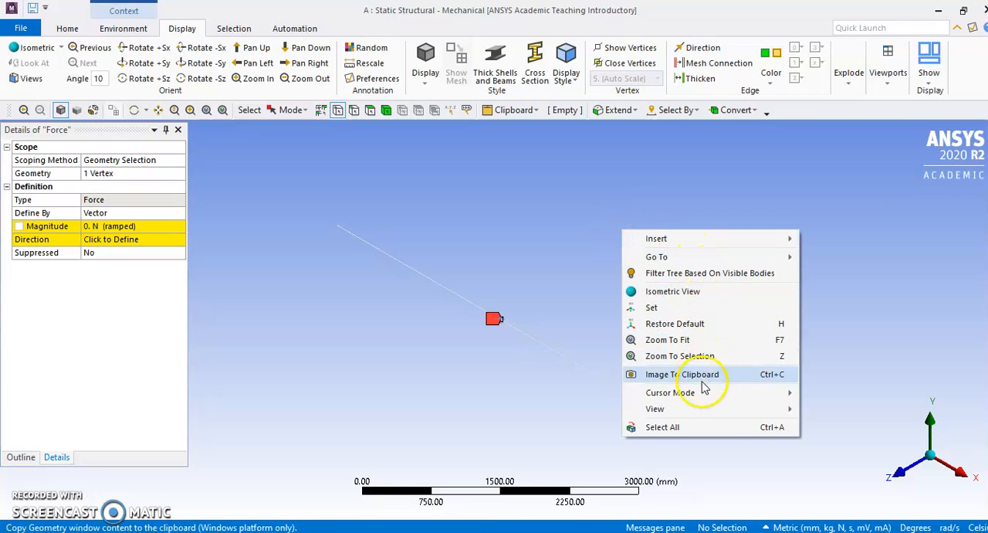
pyautogui.moveTo(693, 416)
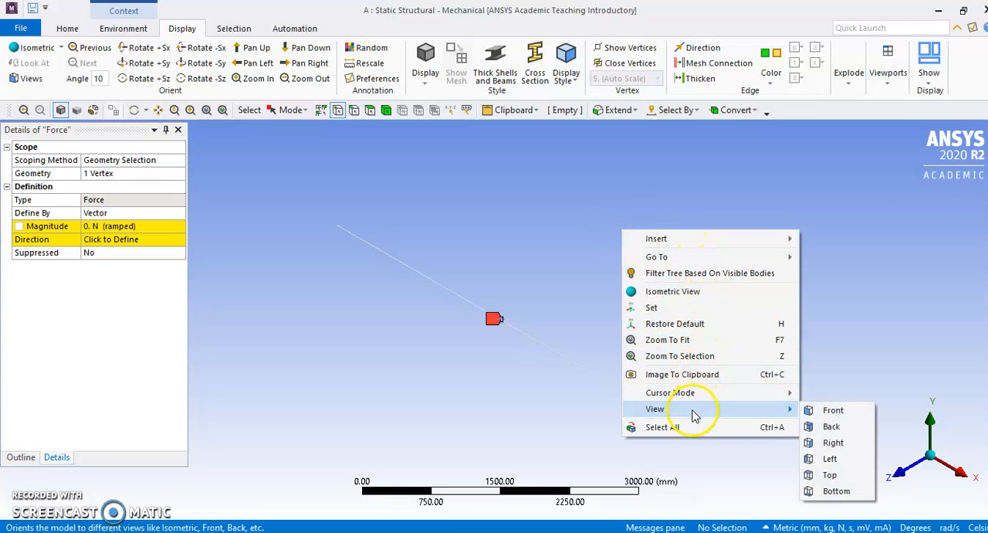
pyautogui.click(832, 410)
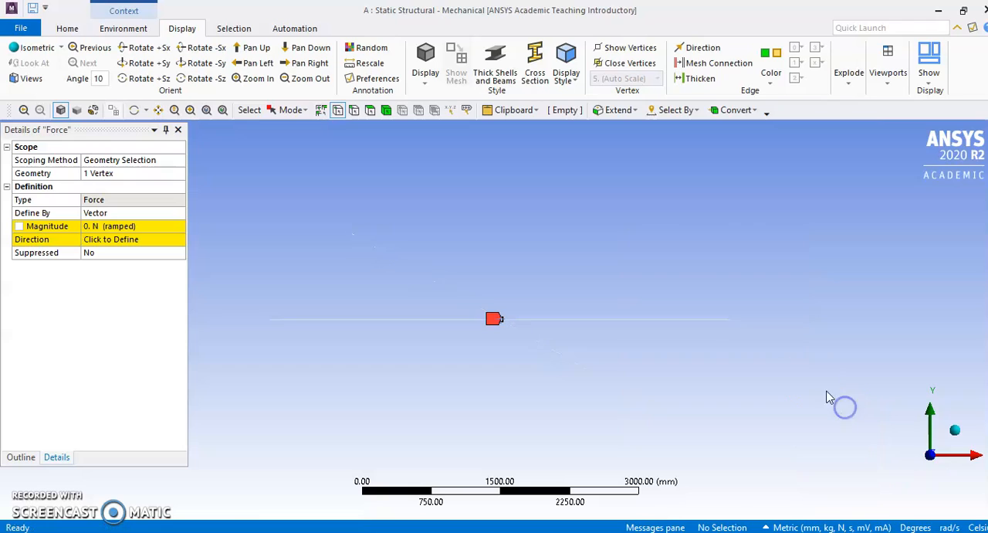
pyautogui.click(536, 61)
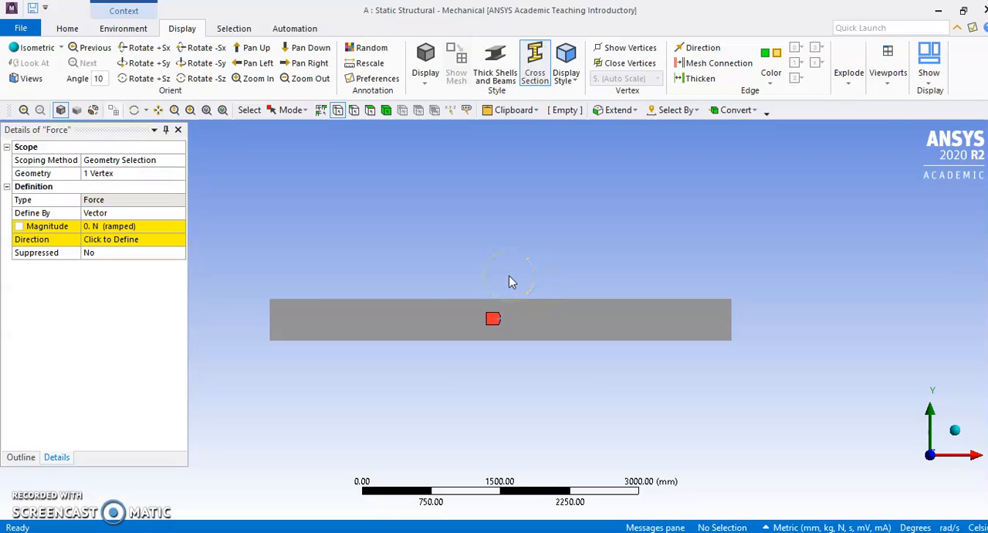
# Show the two fixed supports and the force together to examine their positions on the beam
pyautogui.click(17, 457)
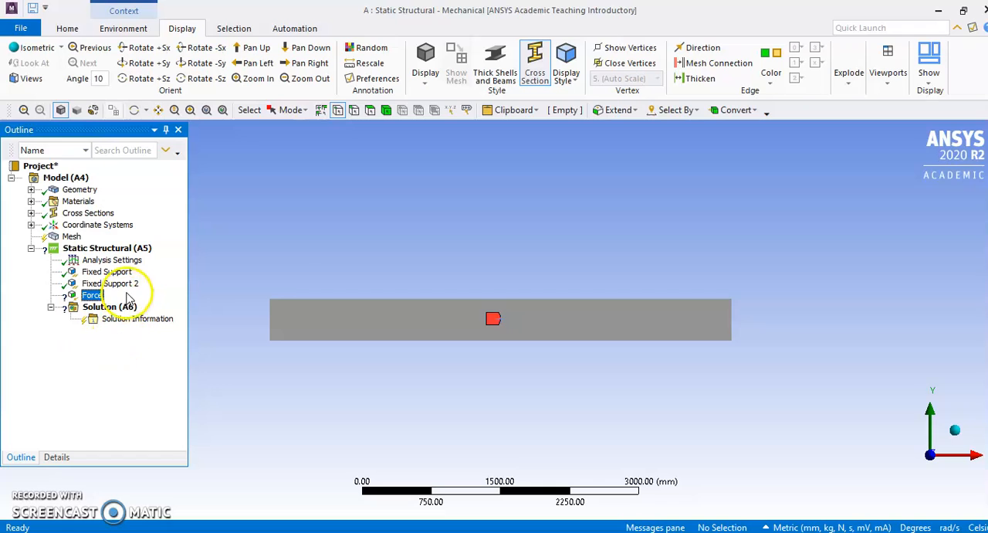
pyautogui.keyDown('ctrl'); pyautogui.click(112, 271); pyautogui.keyUp('ctrl')
pyautogui.keyDown('ctrl'); pyautogui.click(116, 283); pyautogui.keyUp('ctrl')
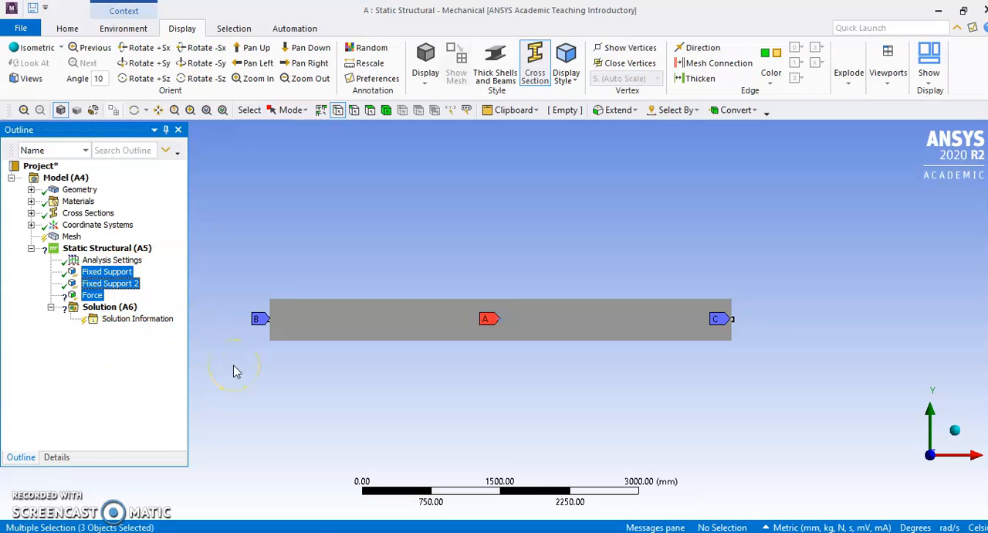
# Define the midpoint force by components and set its Y component to -8000 N
pyautogui.click(92, 294)
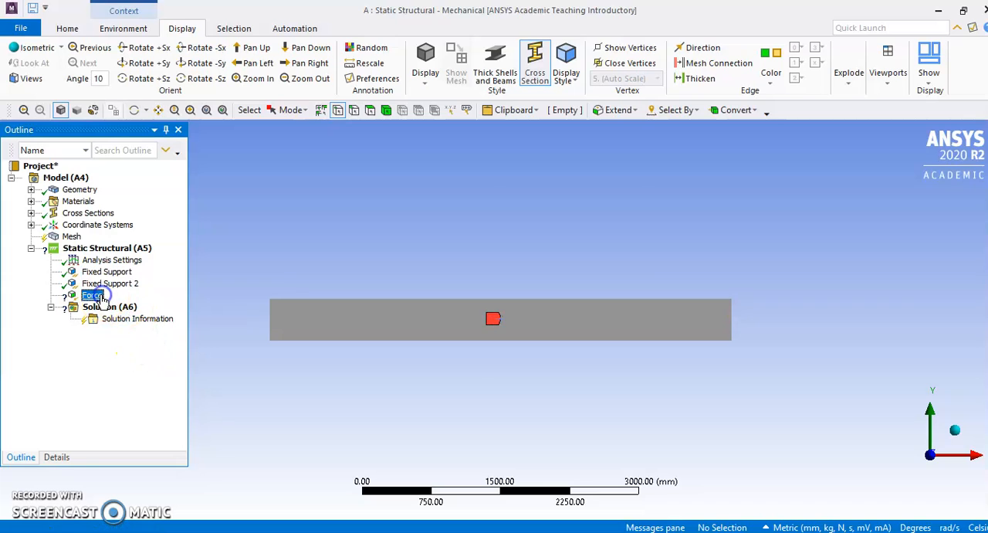
pyautogui.click(57, 455)
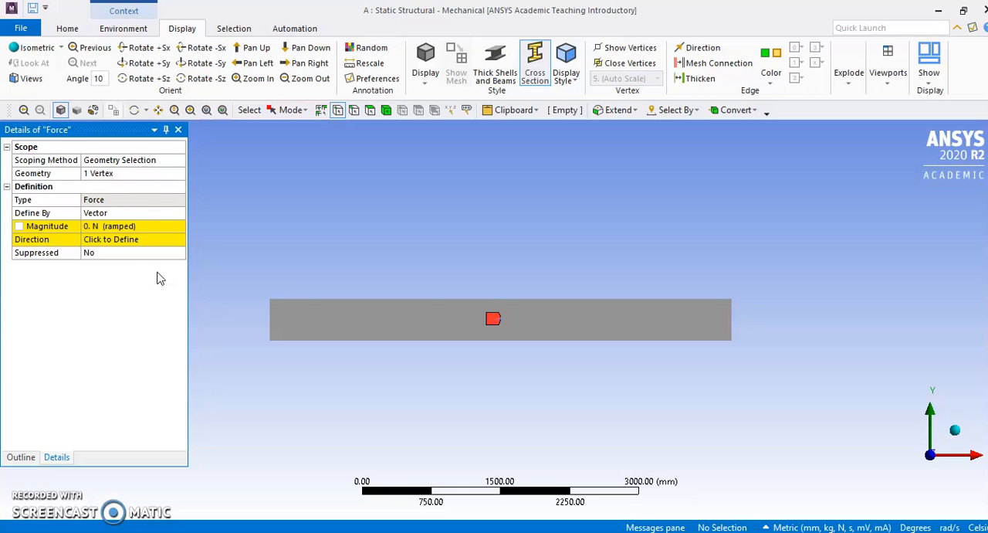
pyautogui.click(128, 212)
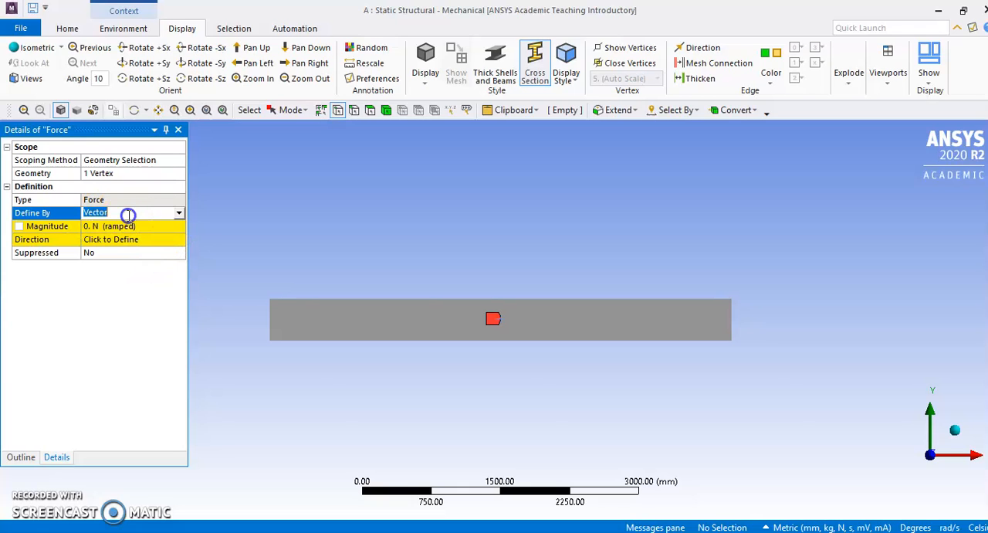
pyautogui.click(178, 213)
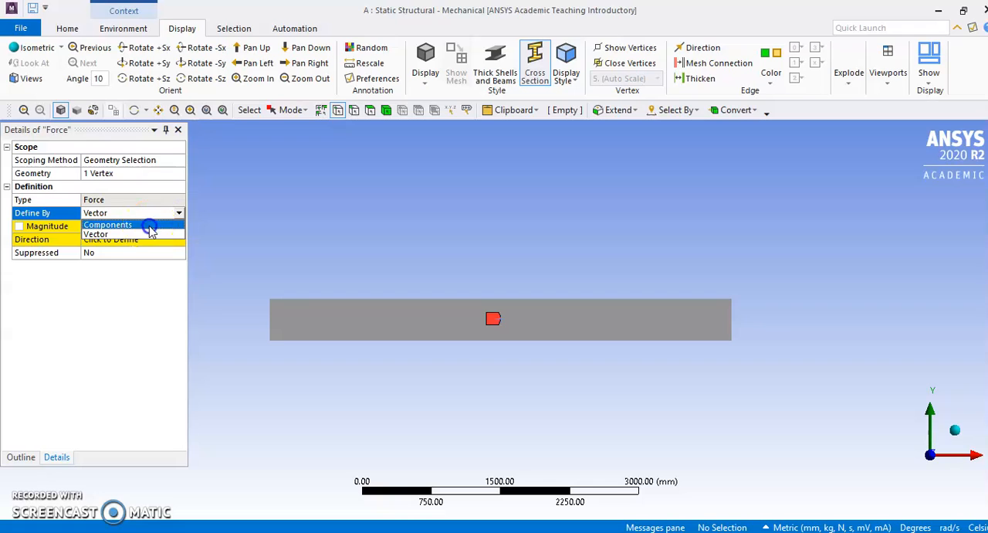
pyautogui.click(149, 228)
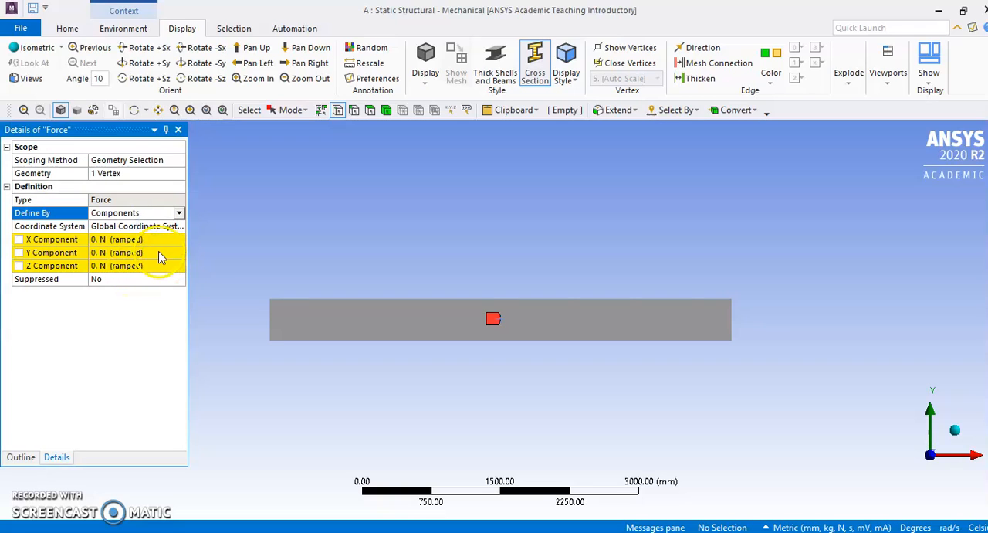
pyautogui.click(159, 252)
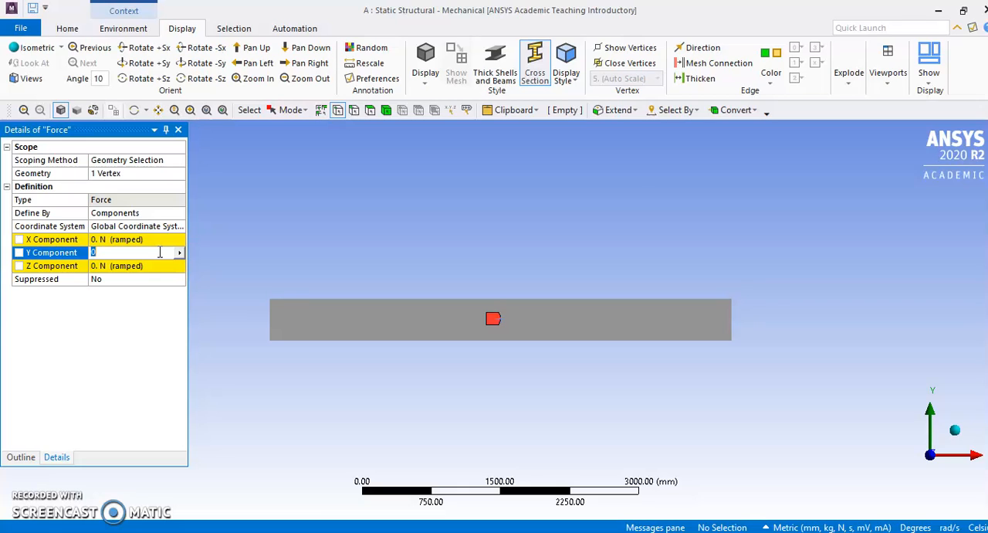
pyautogui.write('8')
pyautogui.press('Return')
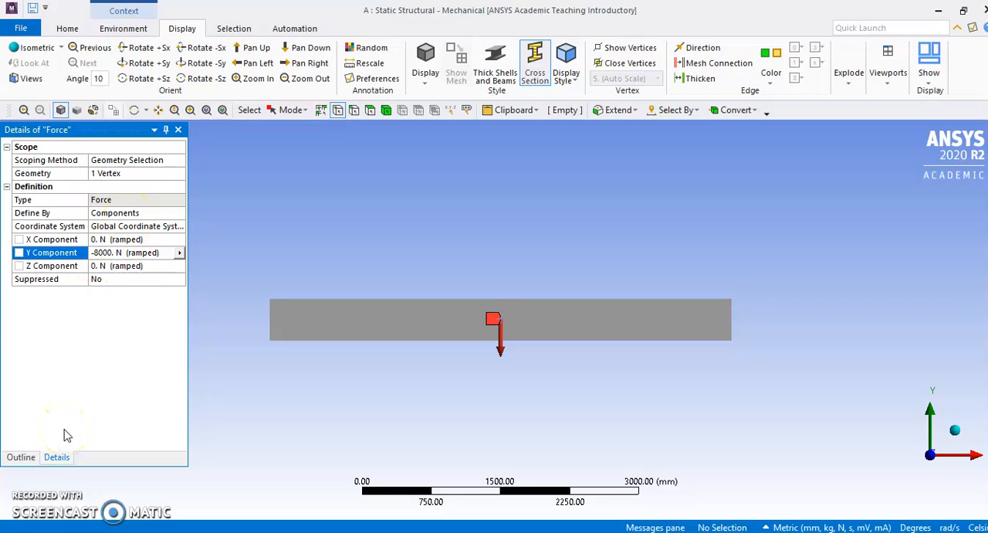
pyautogui.click(22, 458)
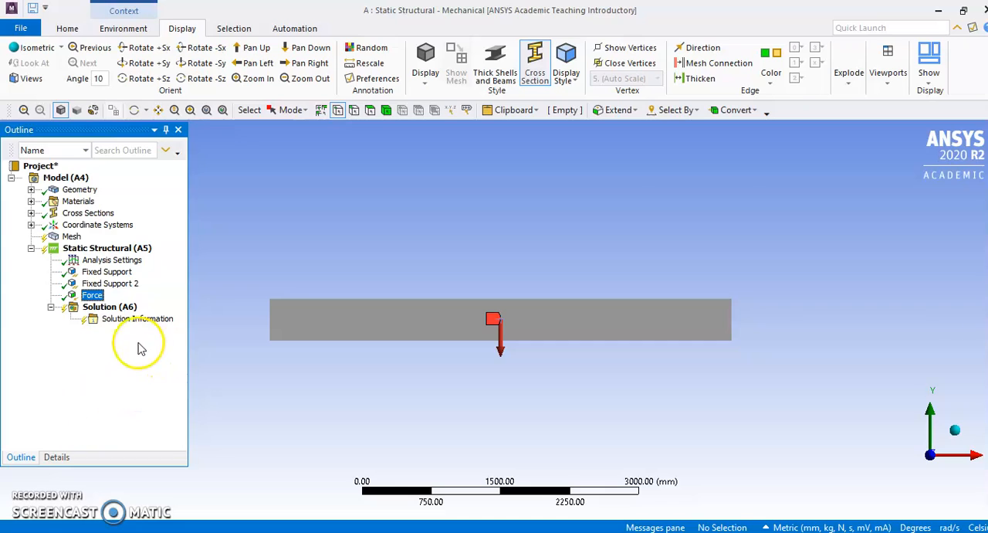
# Insert a total deformation result under the solution
pyautogui.click(118, 311)
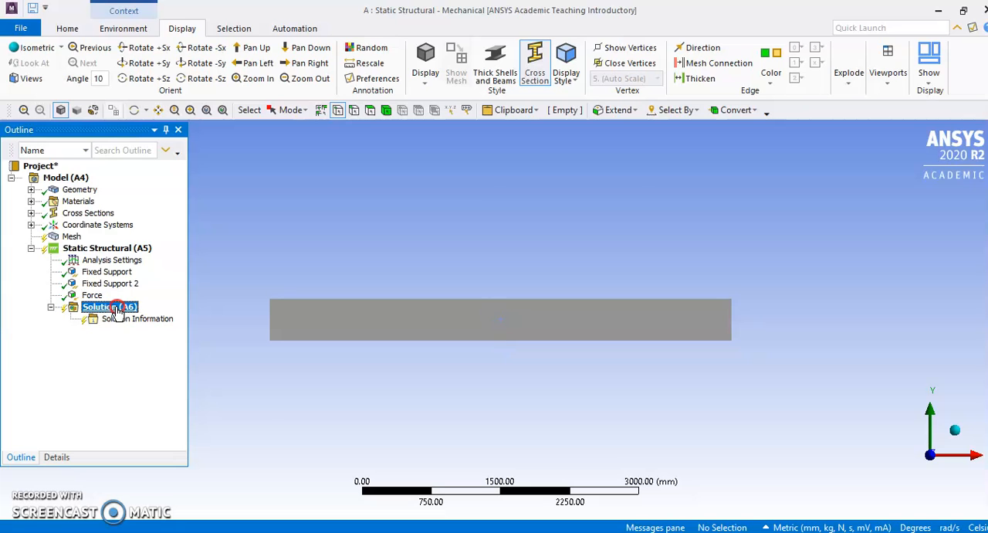
pyautogui.rightClick(118, 309)
pyautogui.moveTo(151, 316)
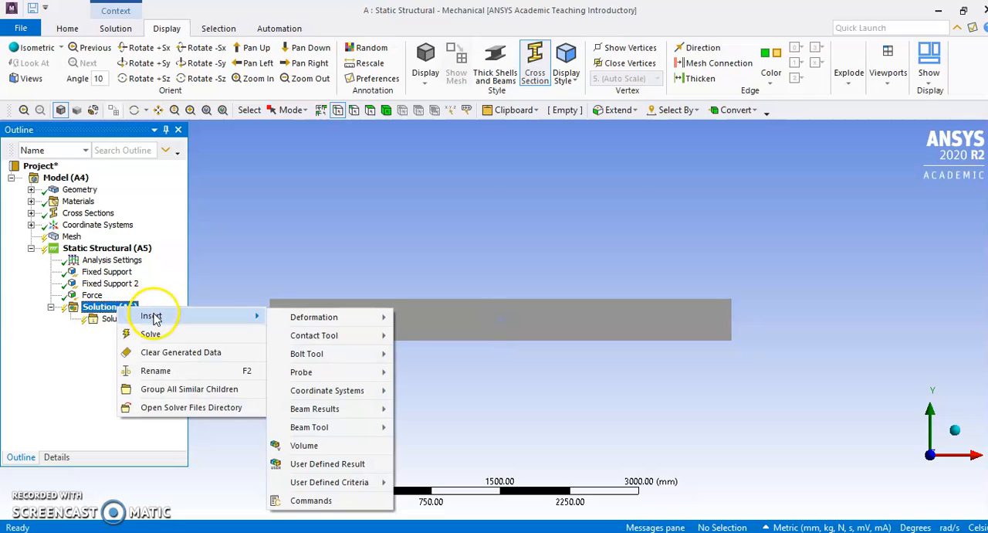
pyautogui.moveTo(312, 320)
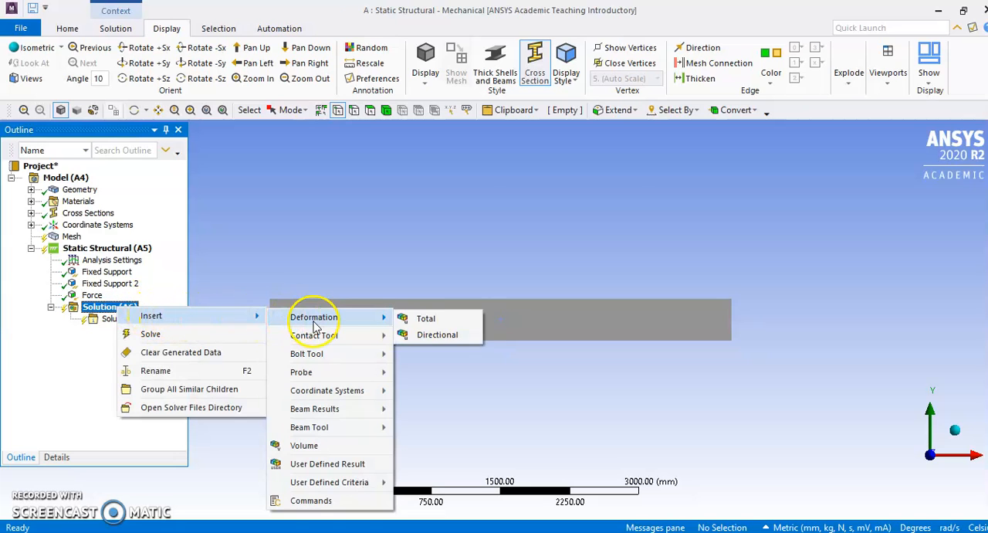
pyautogui.click(424, 320)
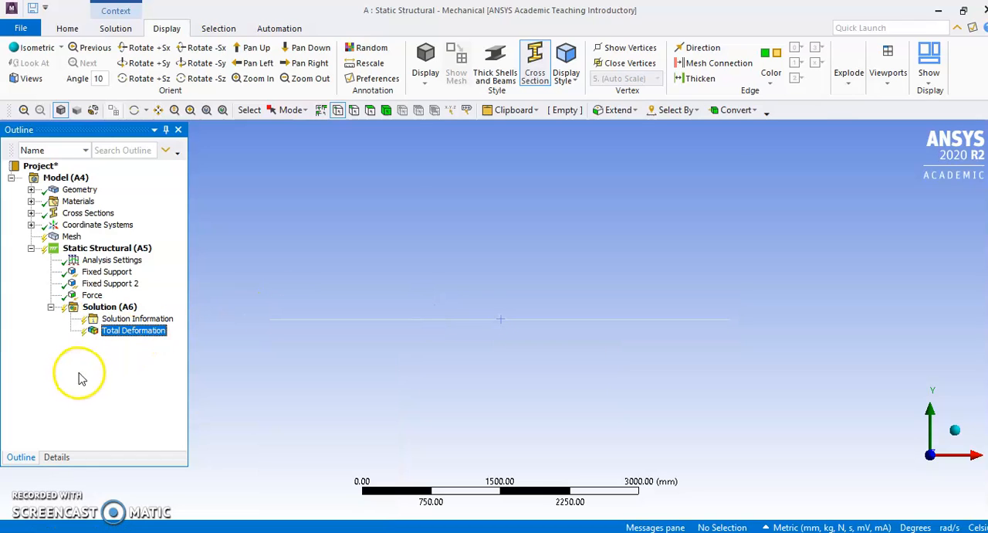
# Add a Beam Tool result to the solution
pyautogui.rightClick(116, 307)
pyautogui.moveTo(156, 317)
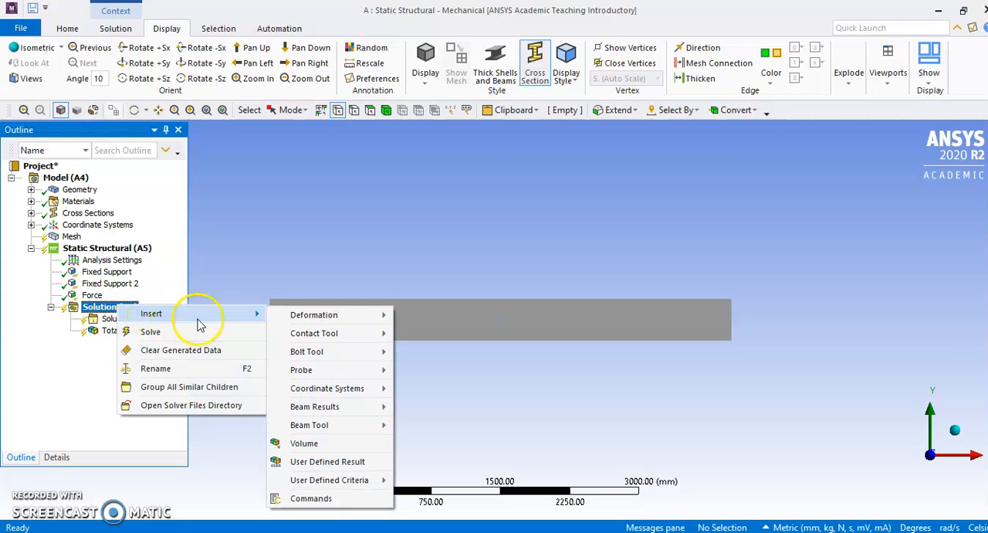
pyautogui.moveTo(330, 425)
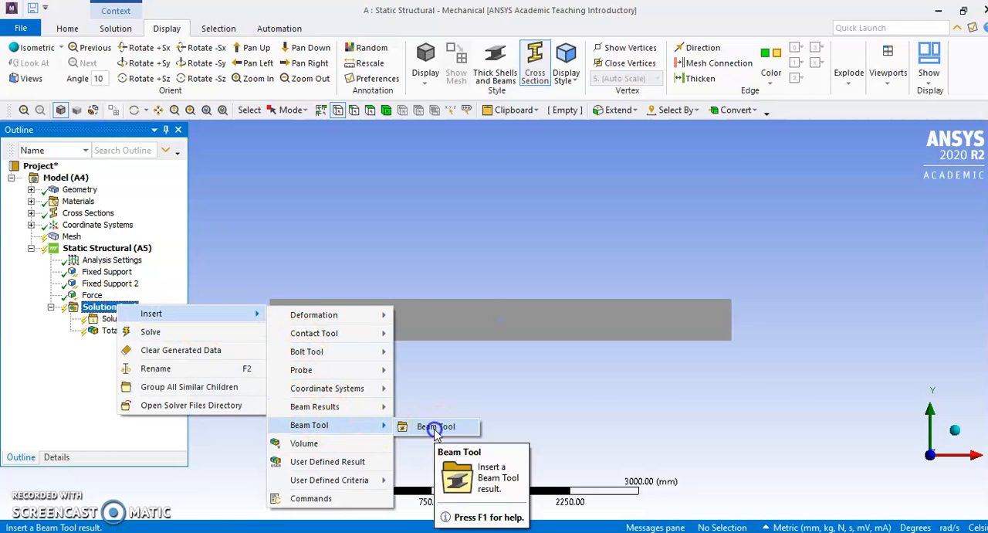
pyautogui.click(435, 426)
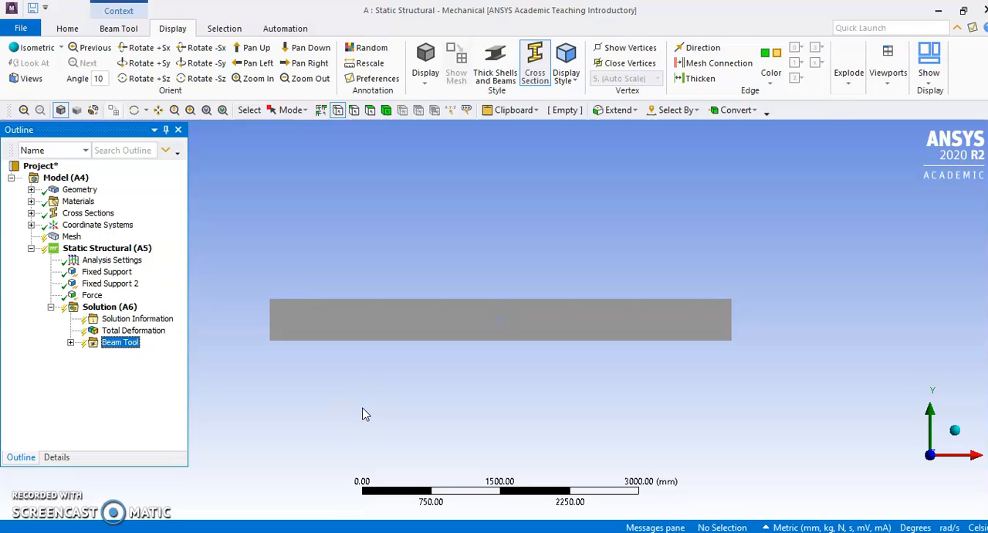
# Solve the static structural analysis with the total deformation and Beam Tool results
pyautogui.rightClick(122, 309)
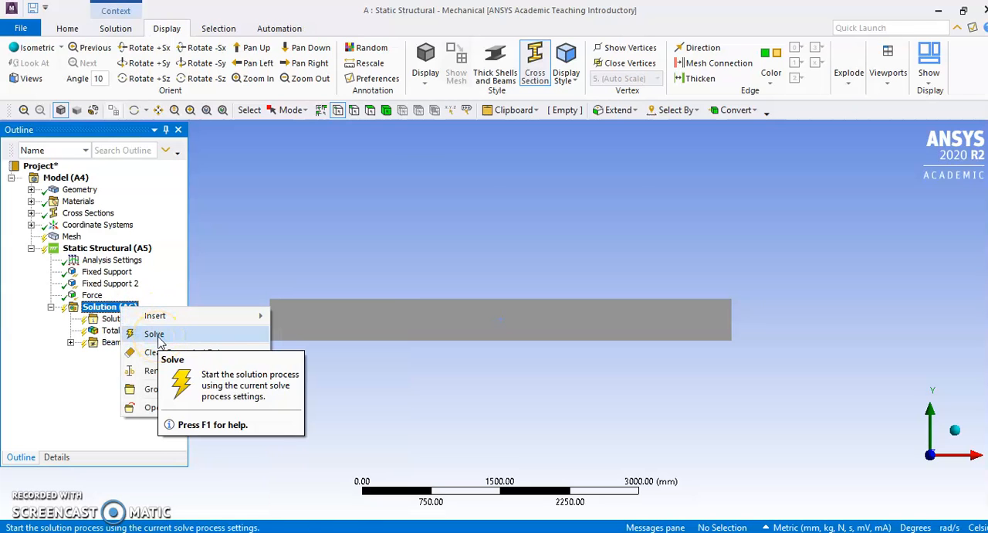
pyautogui.click(158, 337)
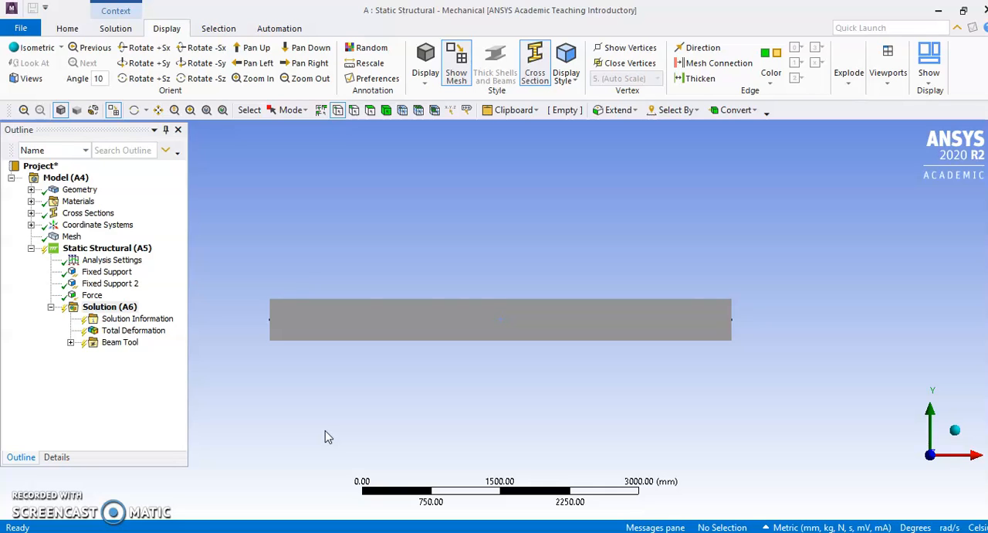
pyautogui.press('F5')
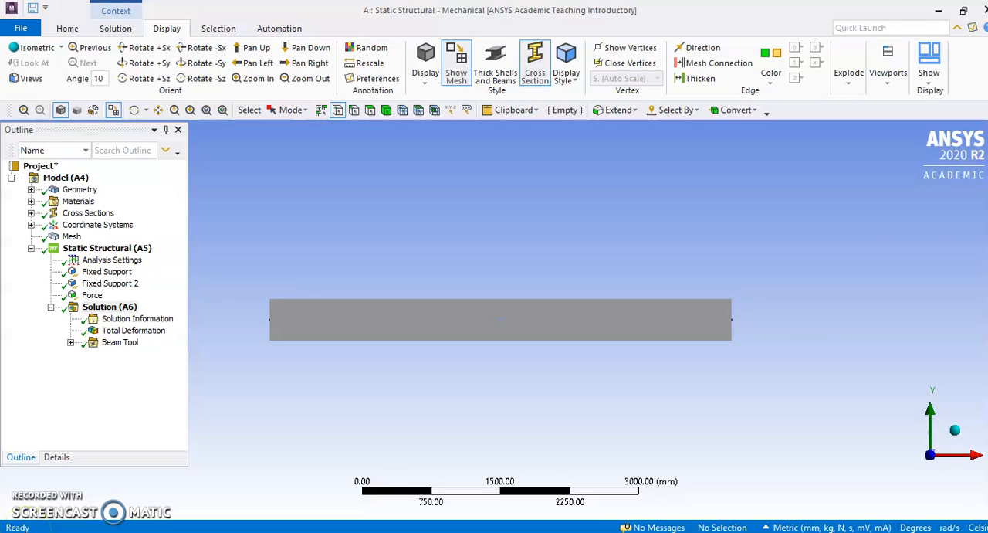
# Display the total deformation result and uncover its legend to examine the values along the beam
pyautogui.click(141, 335)
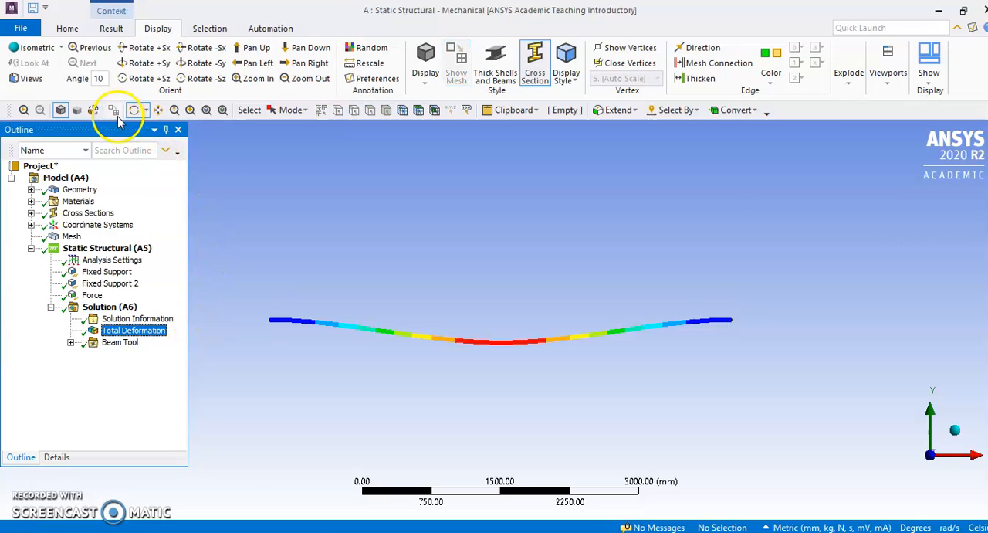
pyautogui.moveTo(114, 129); pyautogui.dragTo(119, 309)
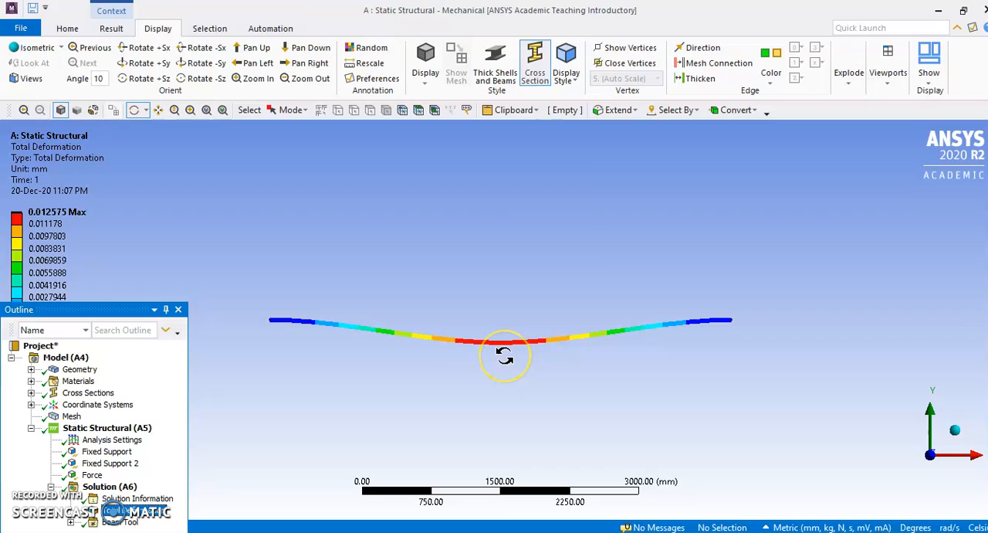
pyautogui.moveTo(115, 310); pyautogui.dragTo(108, 372)
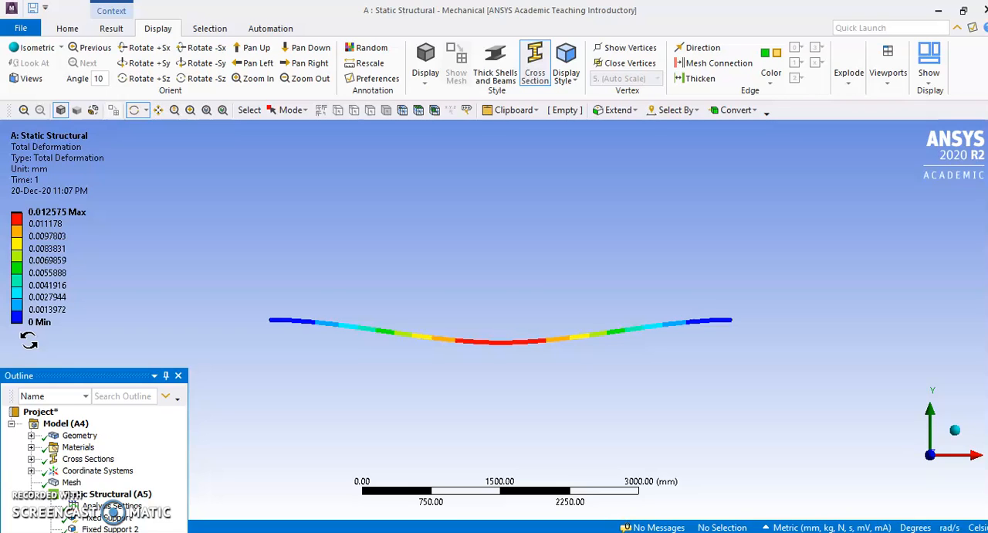
pyautogui.moveTo(354, 321); pyautogui.dragTo(717, 334)
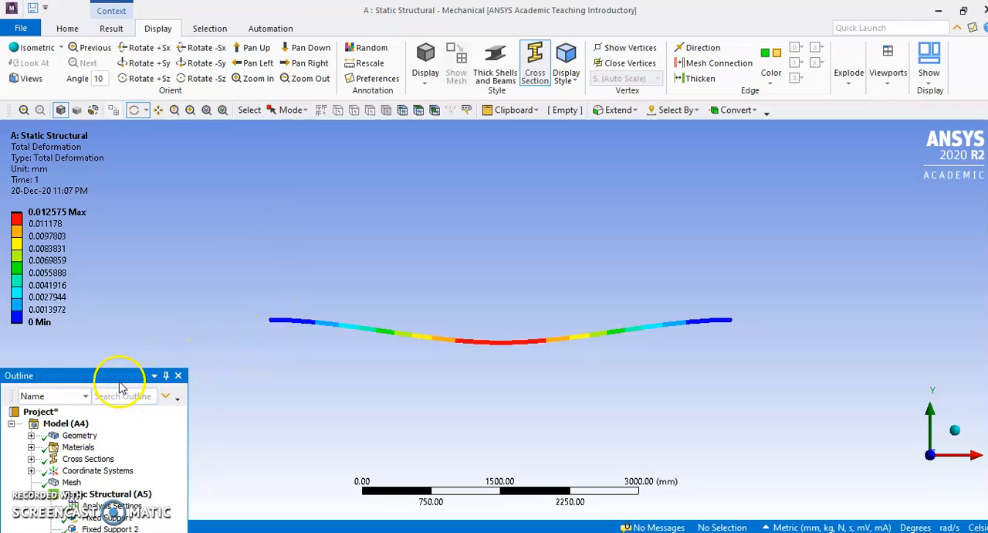
pyautogui.moveTo(111, 375); pyautogui.dragTo(103, 129)
pyautogui.click(236, 360)
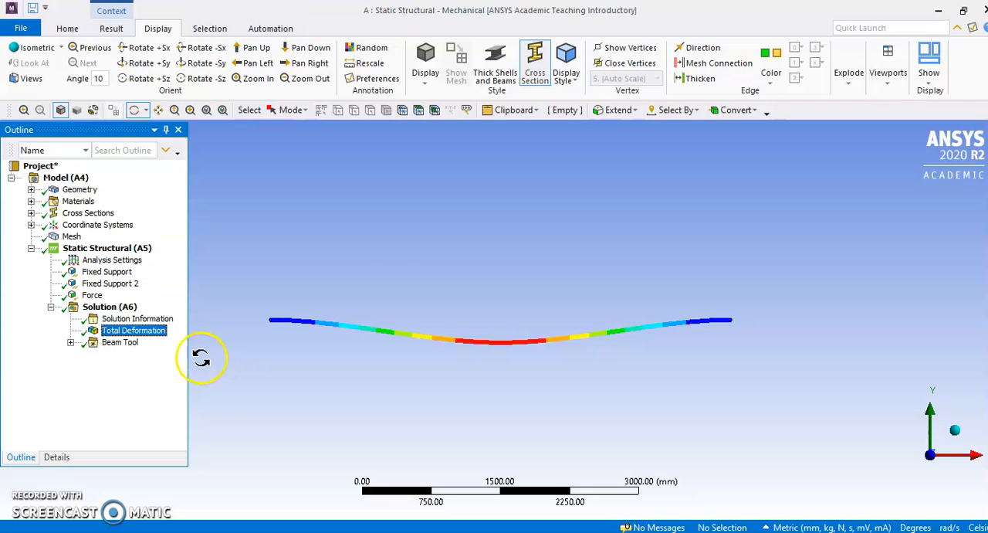
pyautogui.click(111, 306)
pyautogui.rightClick(117, 307)
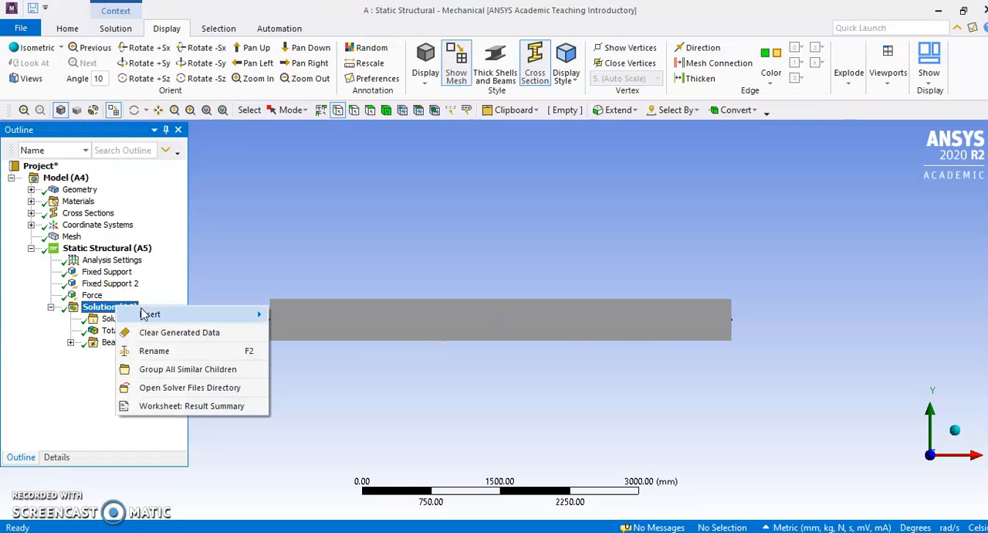
pyautogui.click(151, 321)
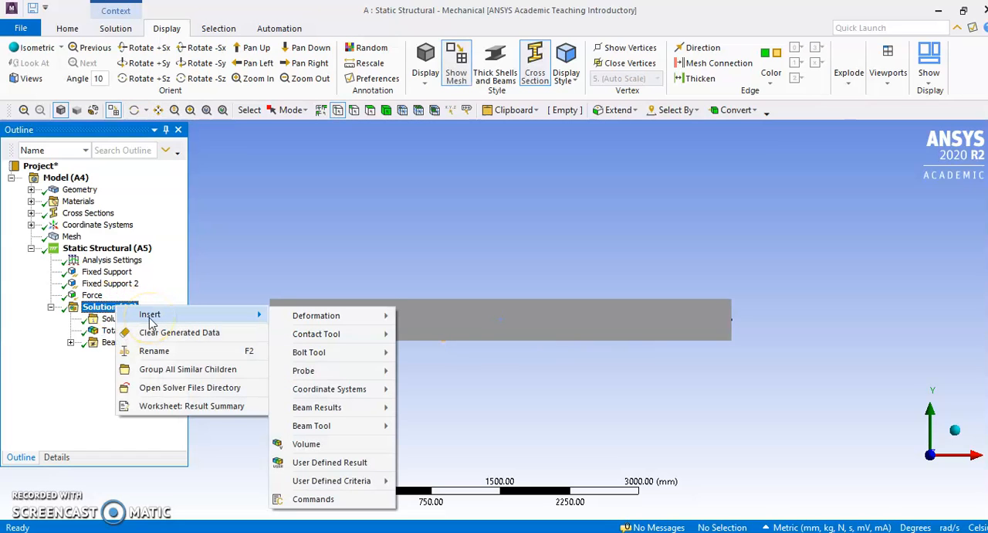
pyautogui.moveTo(330, 320)
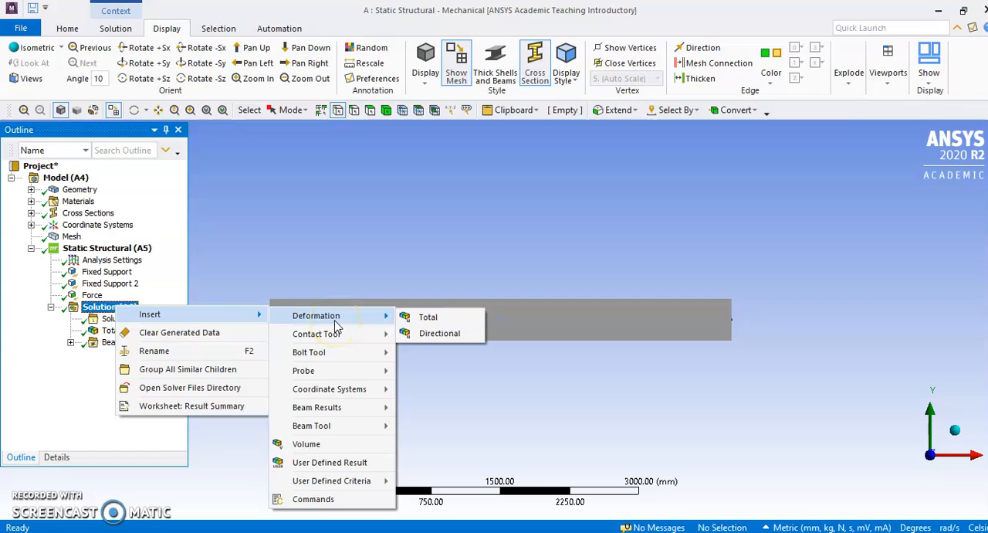
pyautogui.moveTo(357, 409)
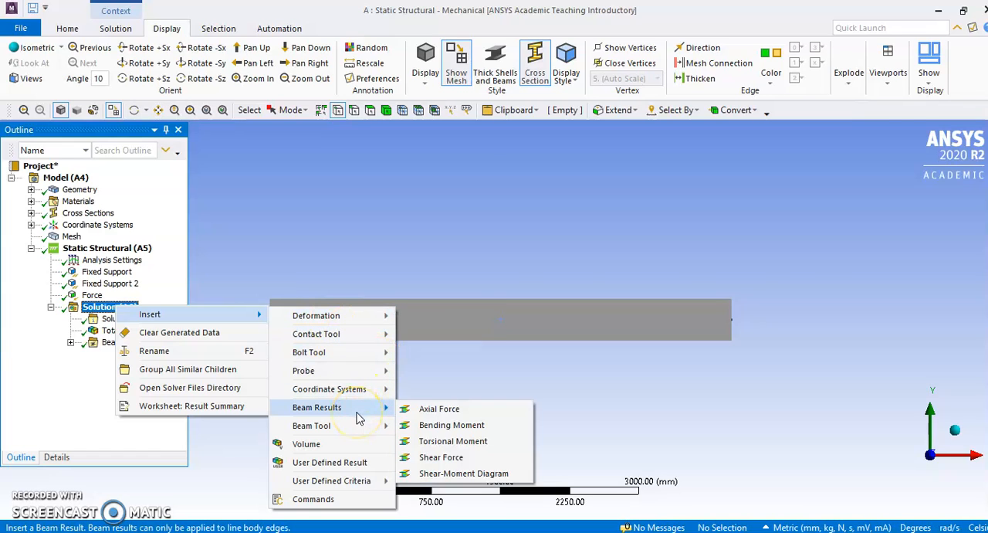
pyautogui.click(123, 406)
pyautogui.rightClick(112, 308)
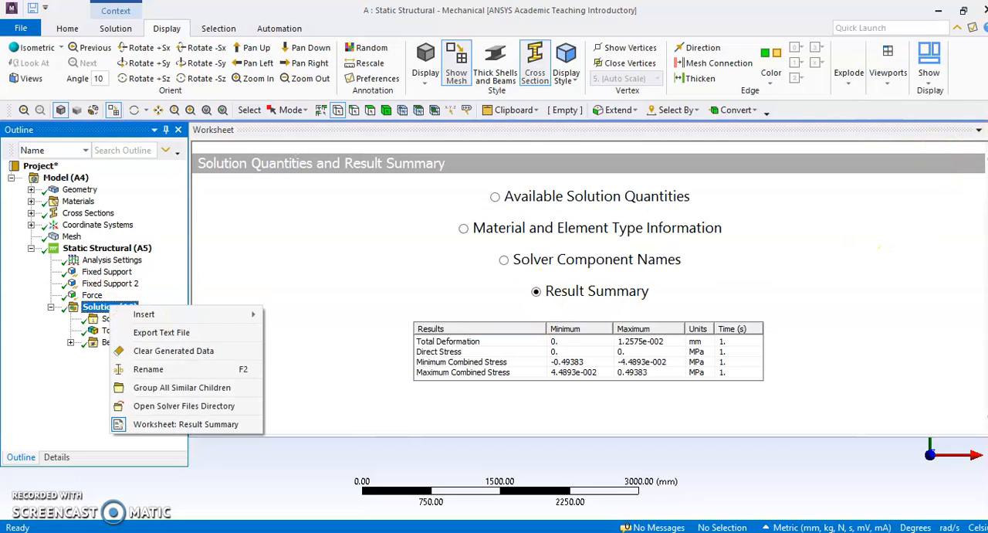
pyautogui.click(985, 130)
# Insert a Shear-Moment Diagram beam result under the solution
pyautogui.rightClick(108, 309)
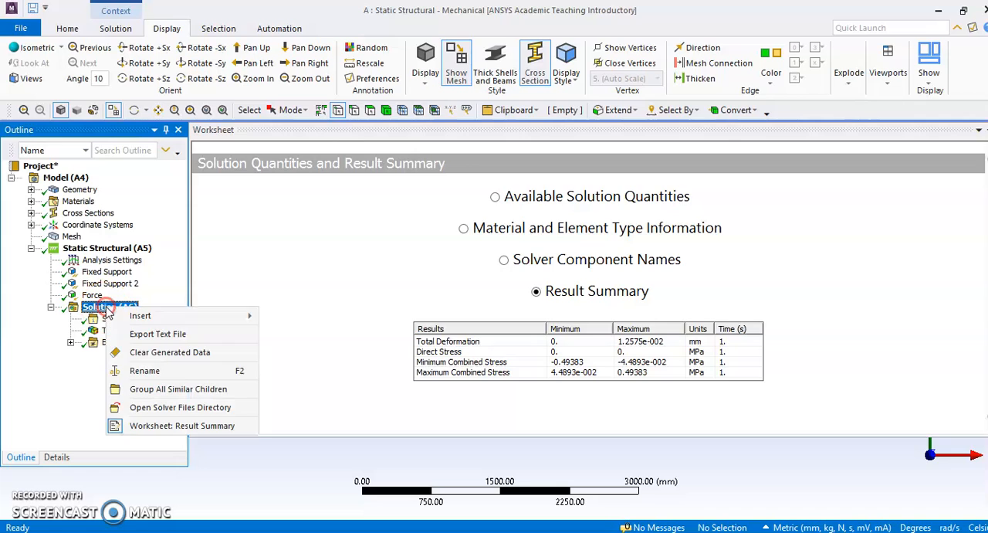
pyautogui.moveTo(177, 316)
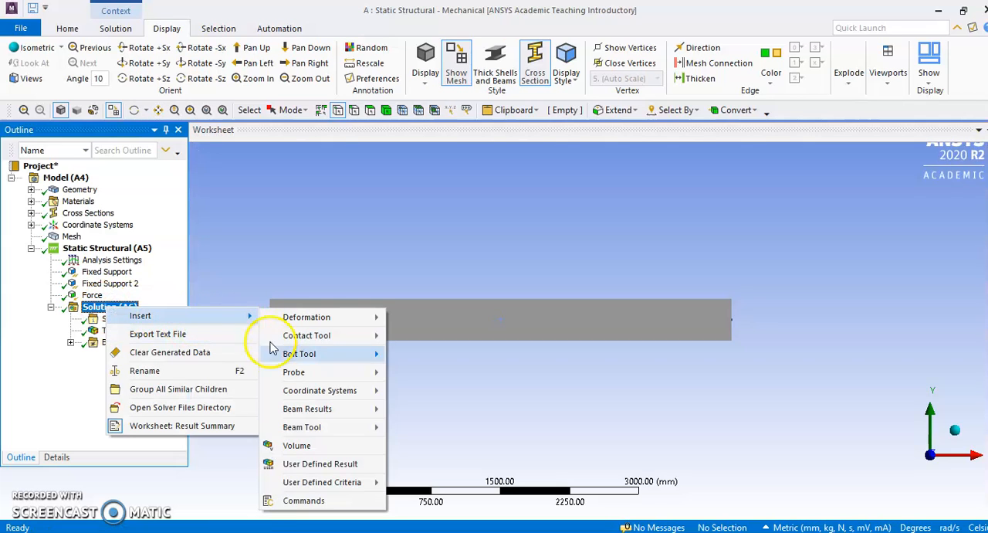
pyautogui.moveTo(307, 415)
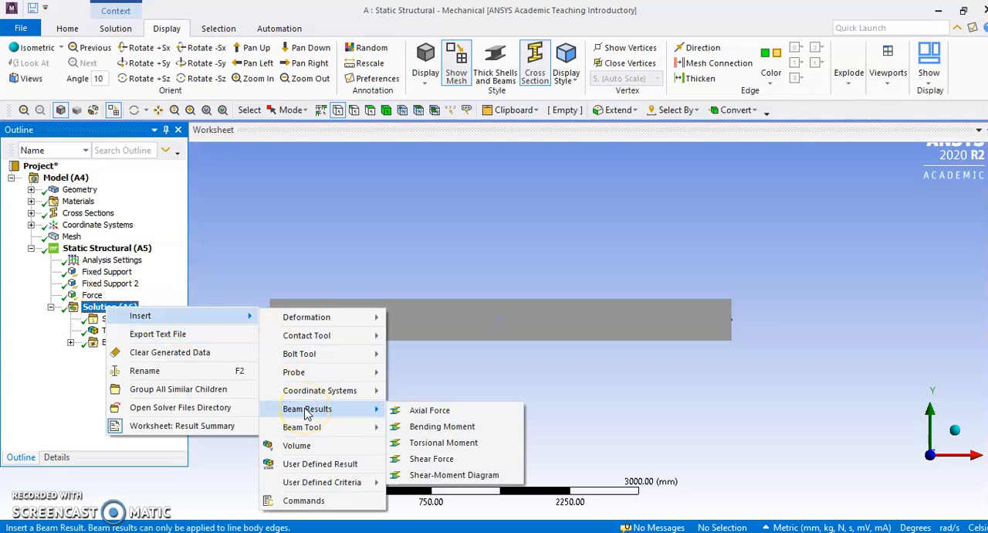
pyautogui.click(440, 475)
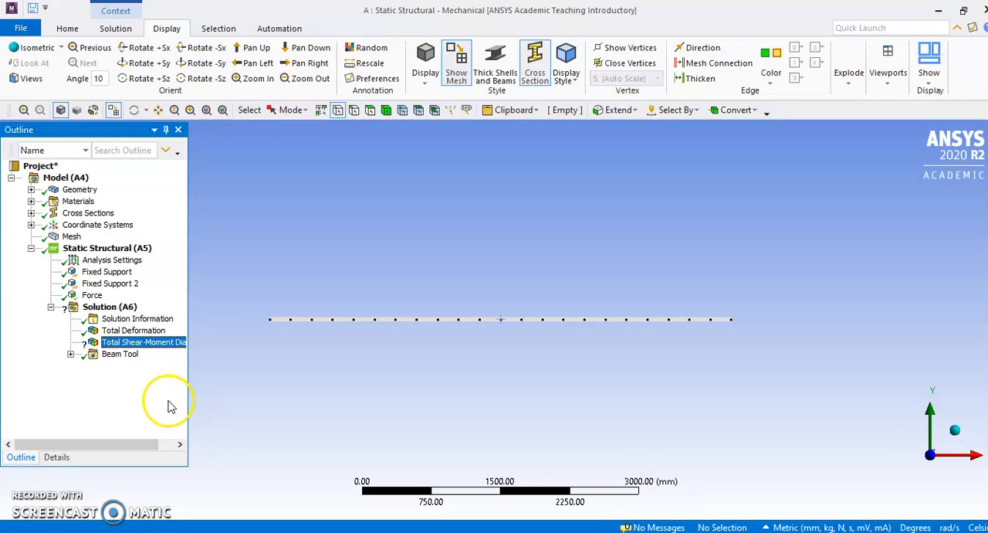
pyautogui.click(67, 179)
pyautogui.rightClick(66, 179)
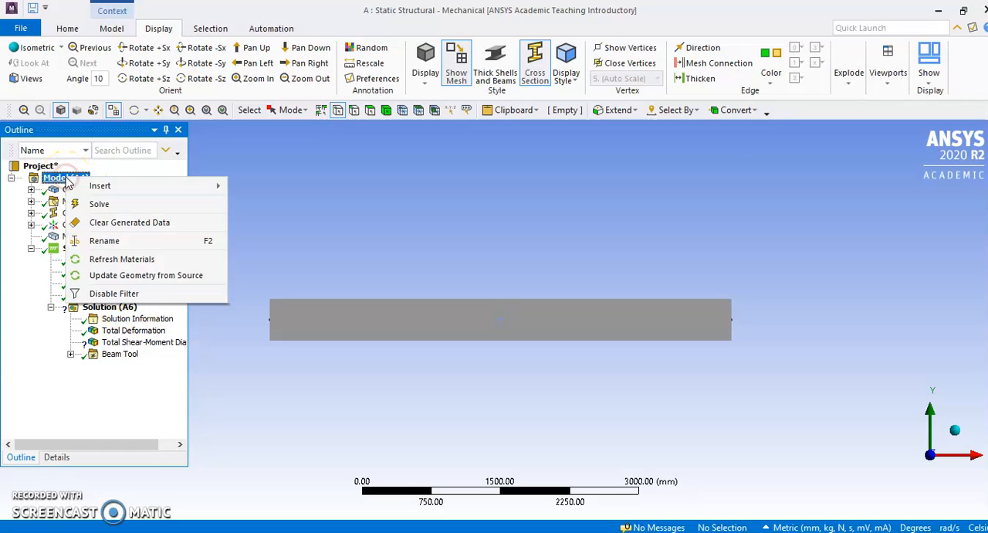
pyautogui.moveTo(119, 193)
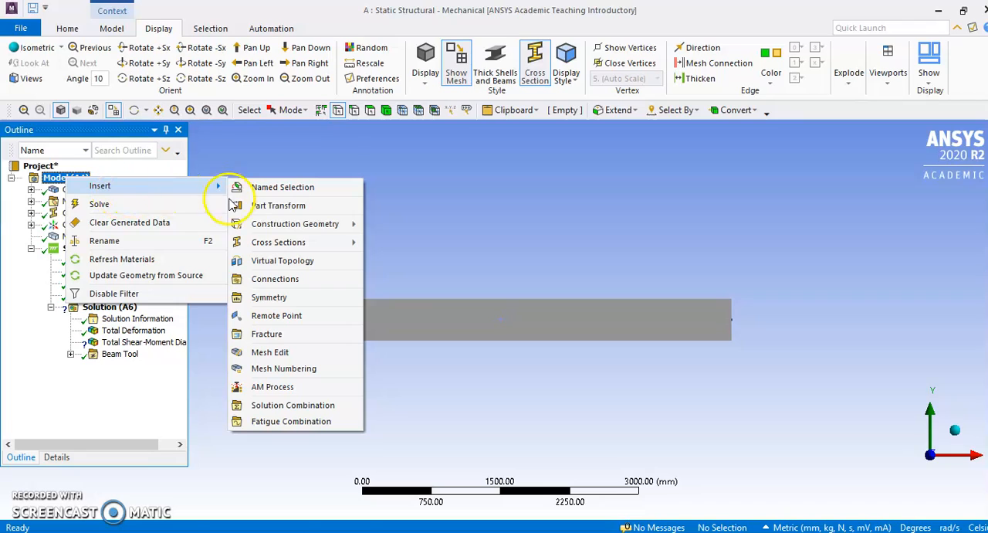
pyautogui.moveTo(257, 228)
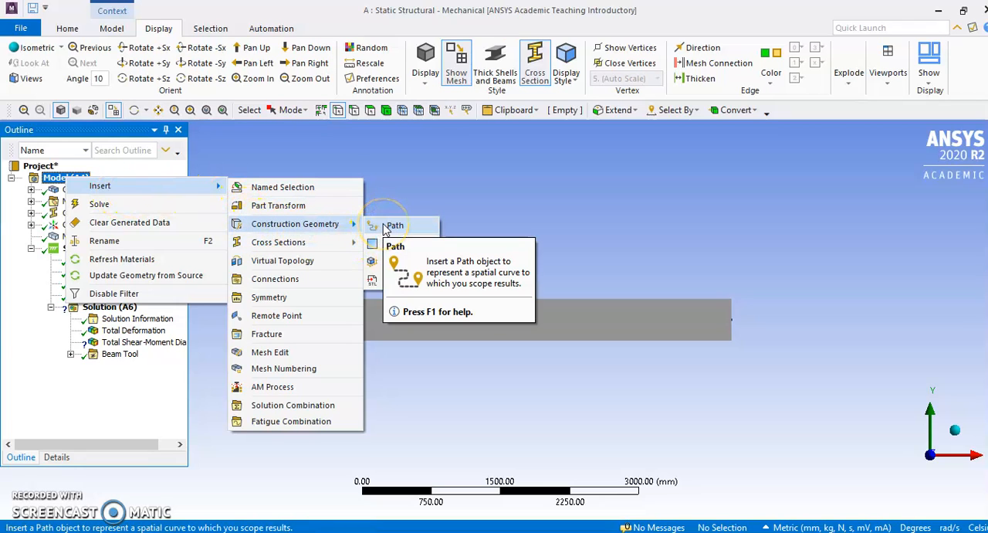
pyautogui.press('Escape')
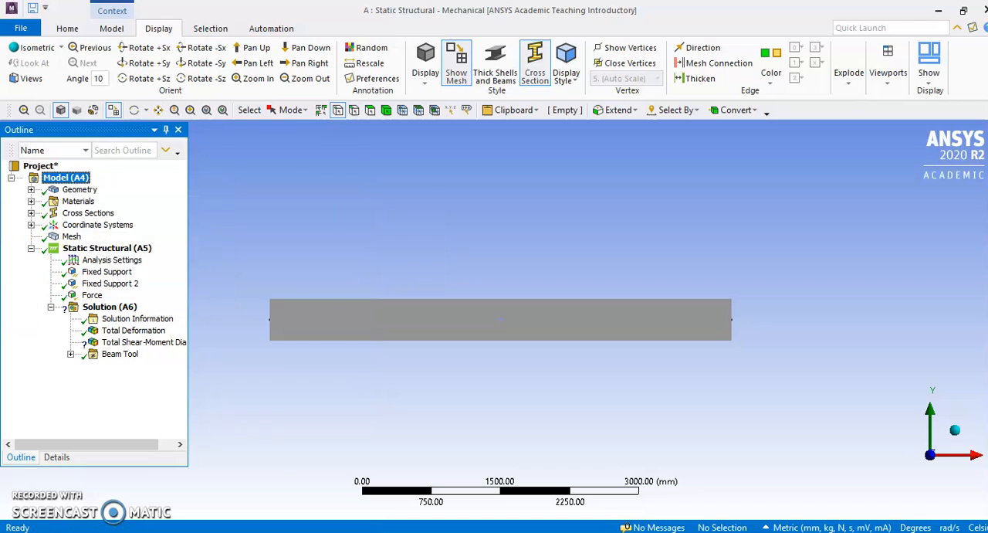
# Insert a path as construction geometry in the model
pyautogui.click(78, 178)
pyautogui.rightClick(77, 180)
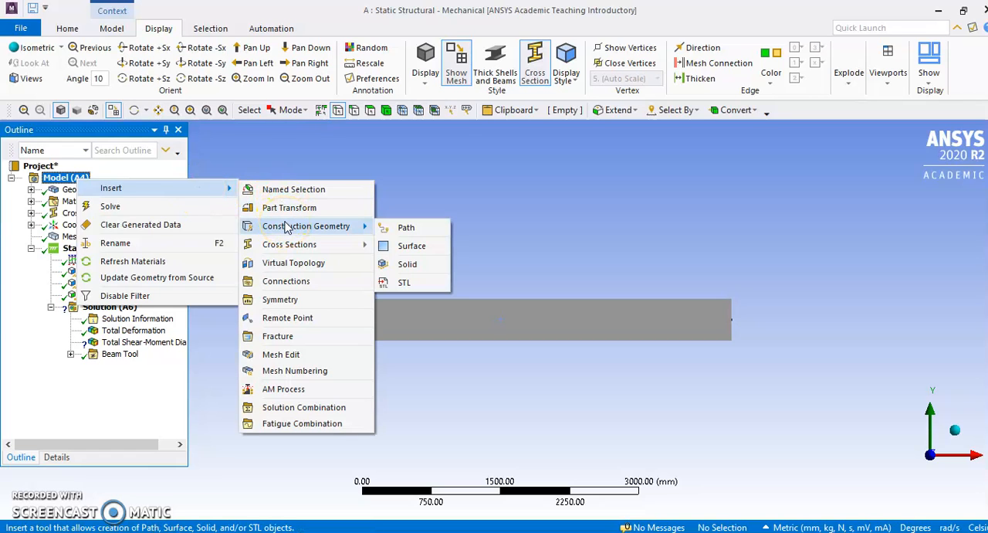
pyautogui.click(396, 227)
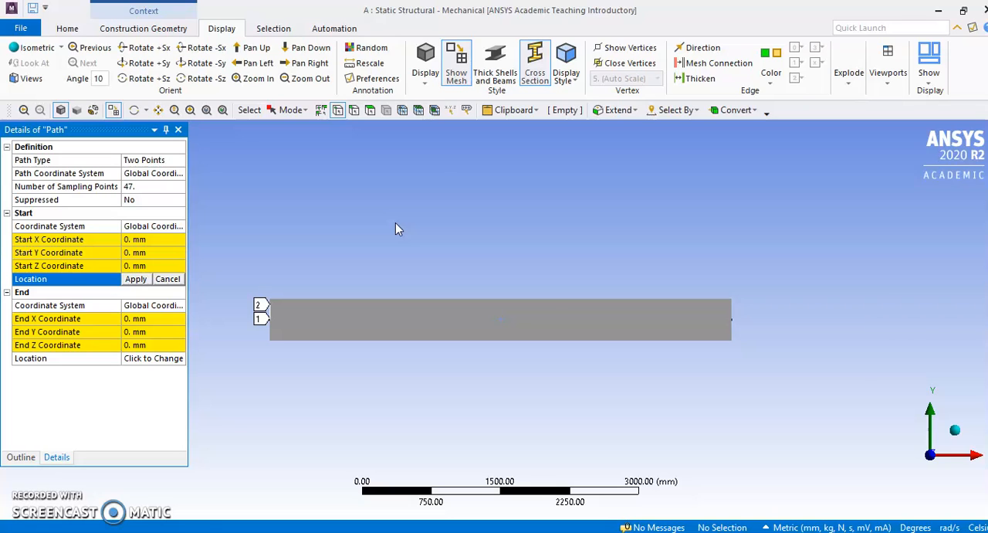
# Turn off the solid cross-section display of the beam and set the path type to Edge
pyautogui.click(537, 63)
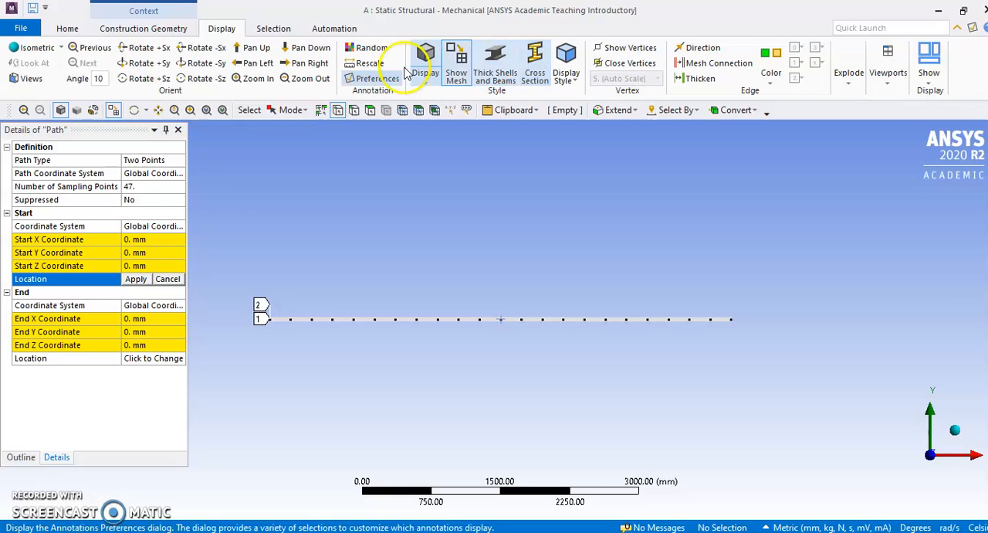
pyautogui.click(151, 164)
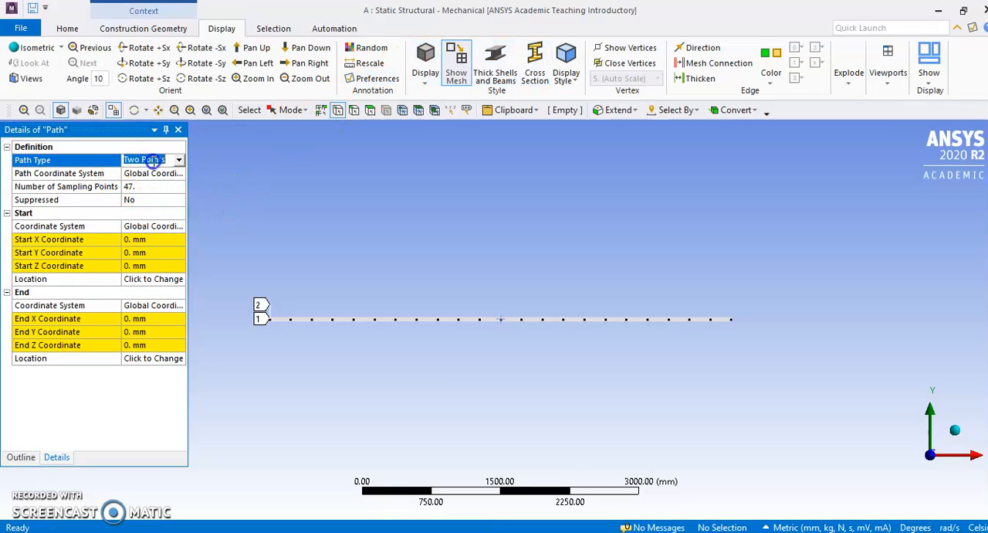
pyautogui.click(179, 160)
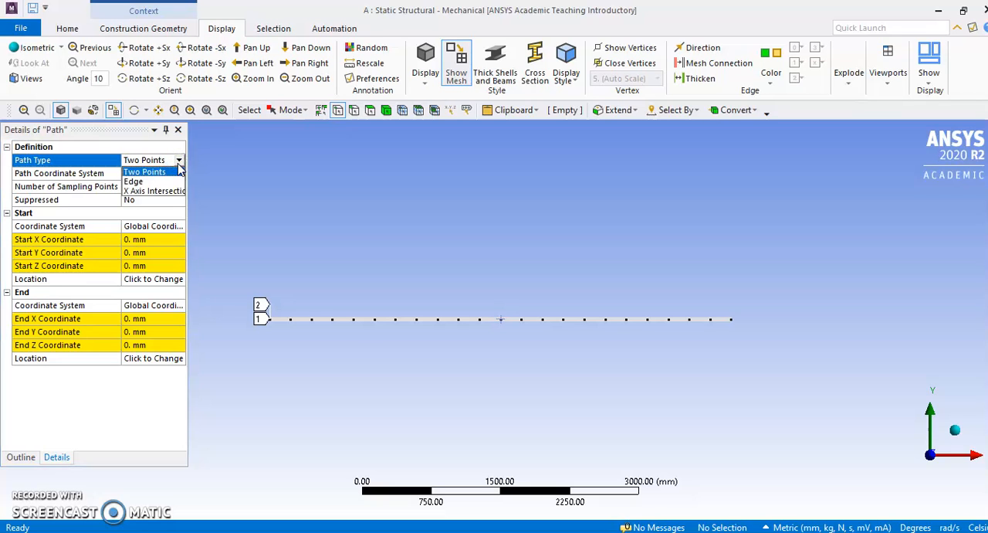
pyautogui.click(20, 409)
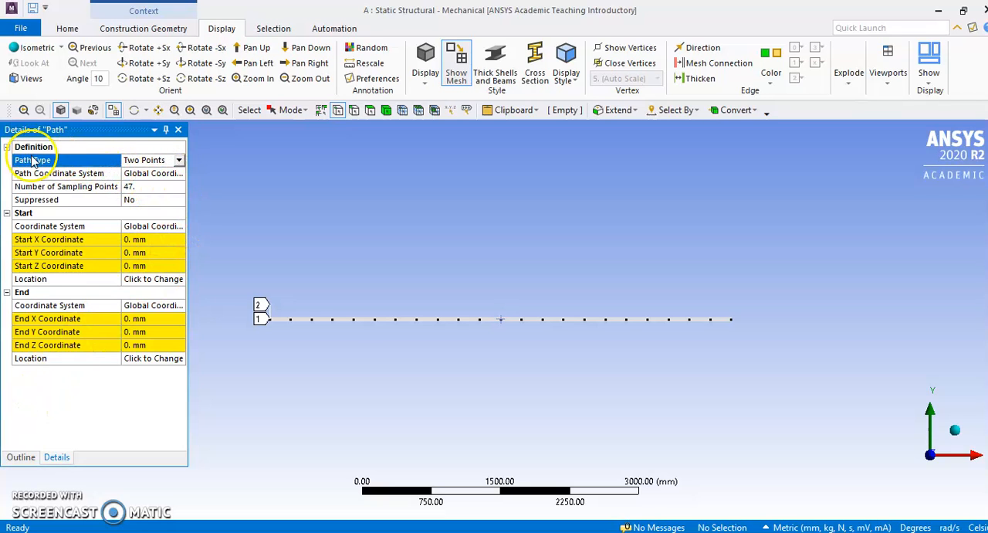
pyautogui.click(178, 159)
pyautogui.click(150, 179)
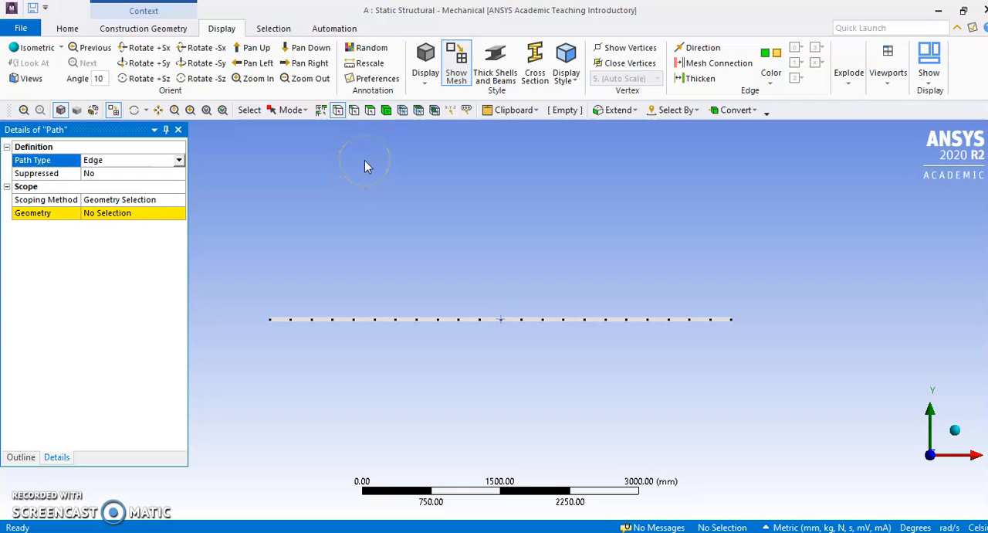
# Scope the path's geometry to the two edges that make up the full length of the beam
pyautogui.click(354, 111)
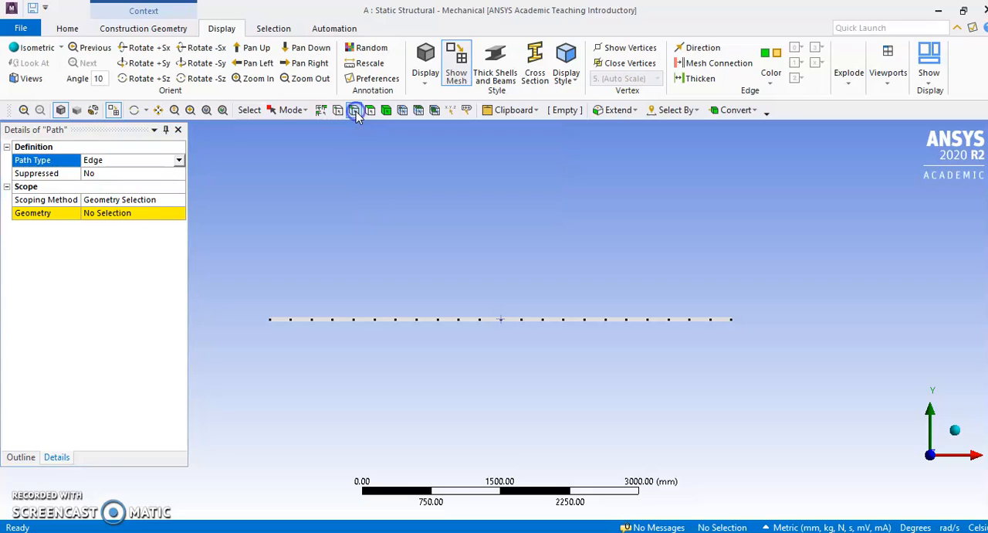
pyautogui.click(341, 319)
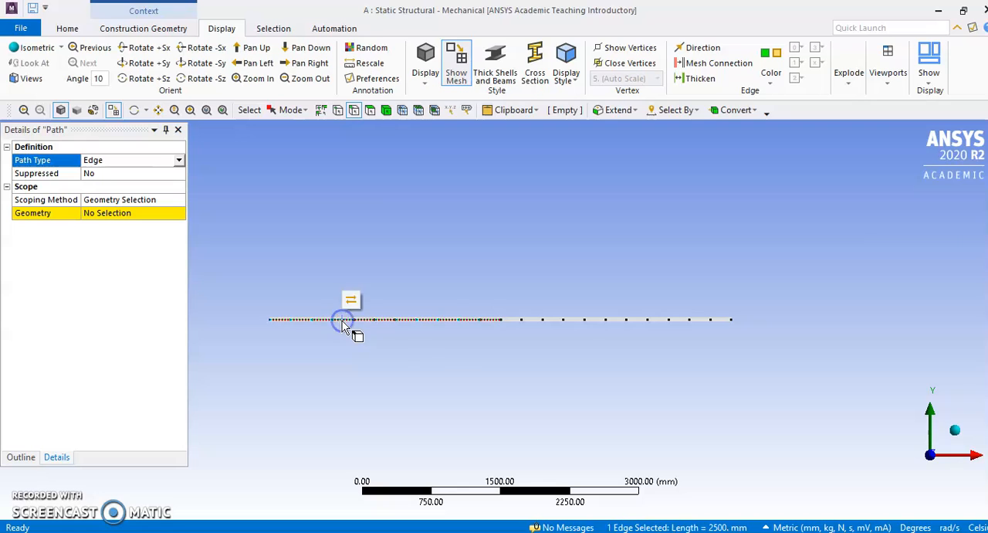
pyautogui.keyDown('ctrl'); pyautogui.click(577, 320); pyautogui.keyUp('ctrl')
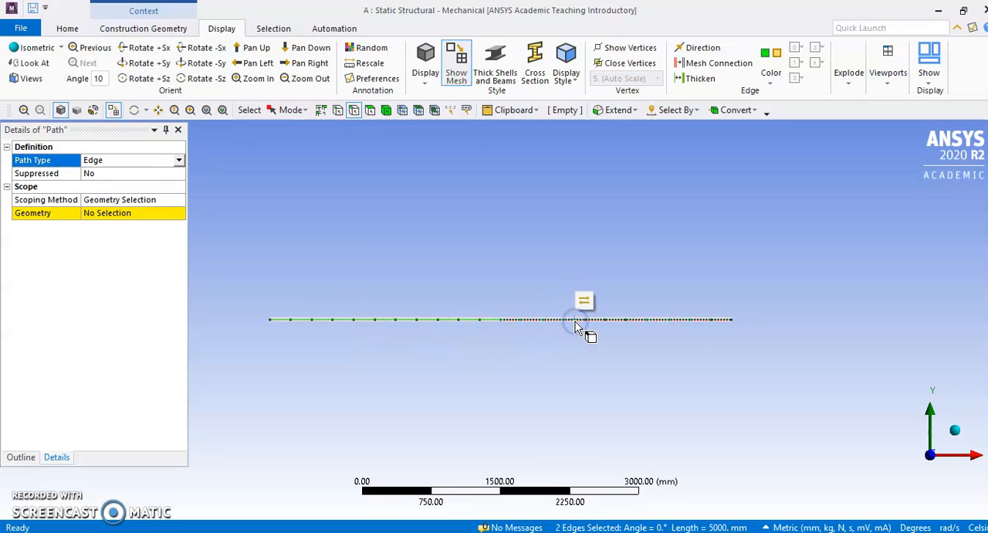
pyautogui.click(160, 199)
pyautogui.click(177, 200)
pyautogui.click(80, 276)
pyautogui.click(161, 213)
pyautogui.click(106, 213)
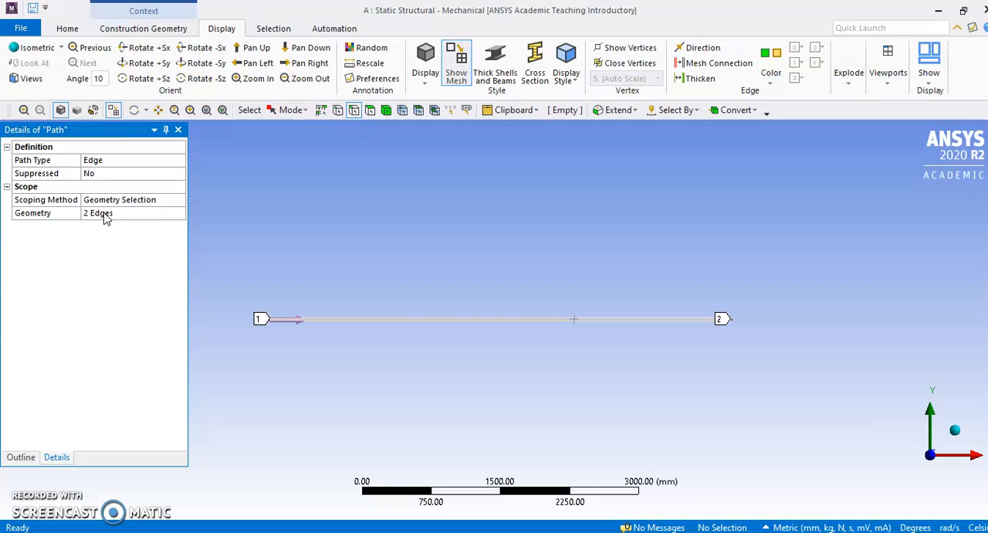
# Assign the Path construction geometry as the path of the Total Shear-Moment Diagram result
pyautogui.click(21, 457)
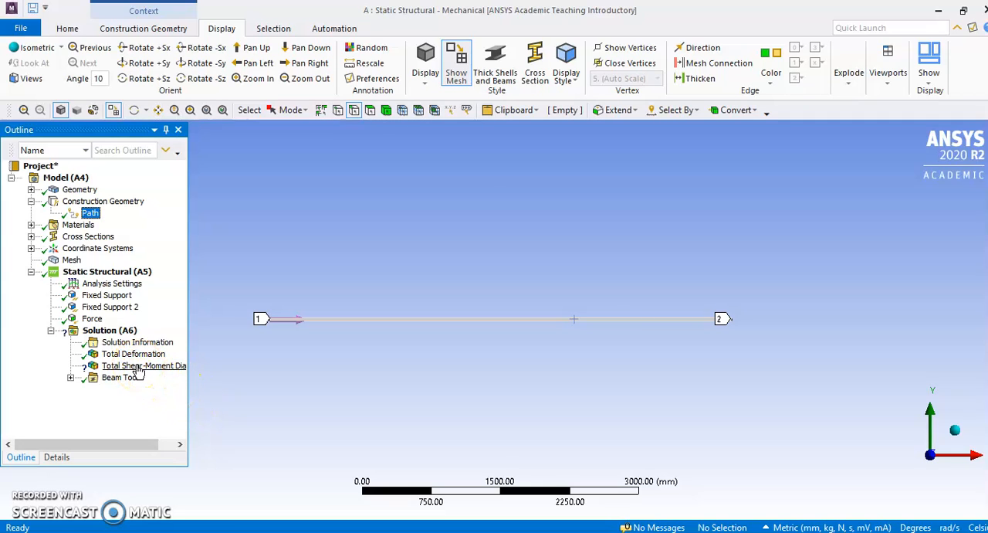
pyautogui.rightClick(140, 367)
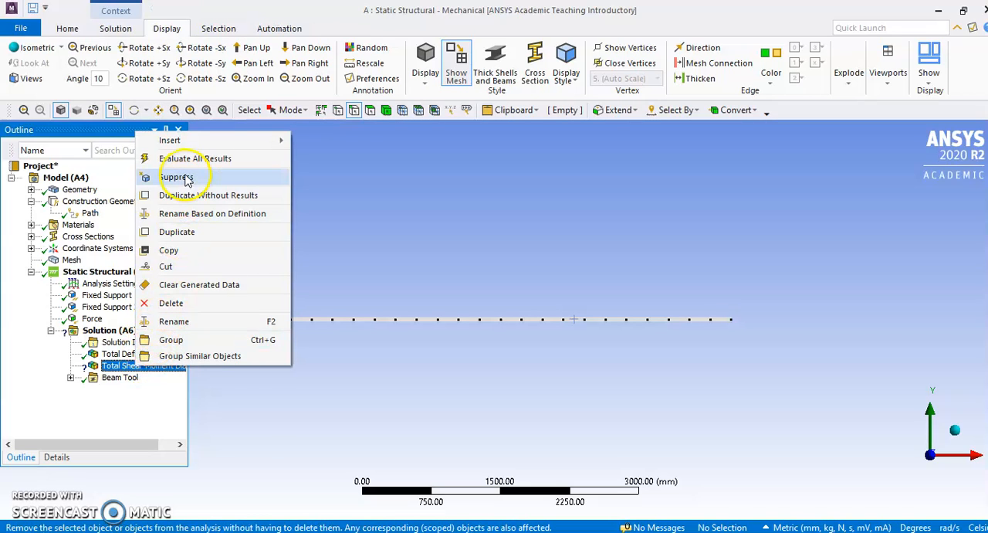
pyautogui.click(57, 457)
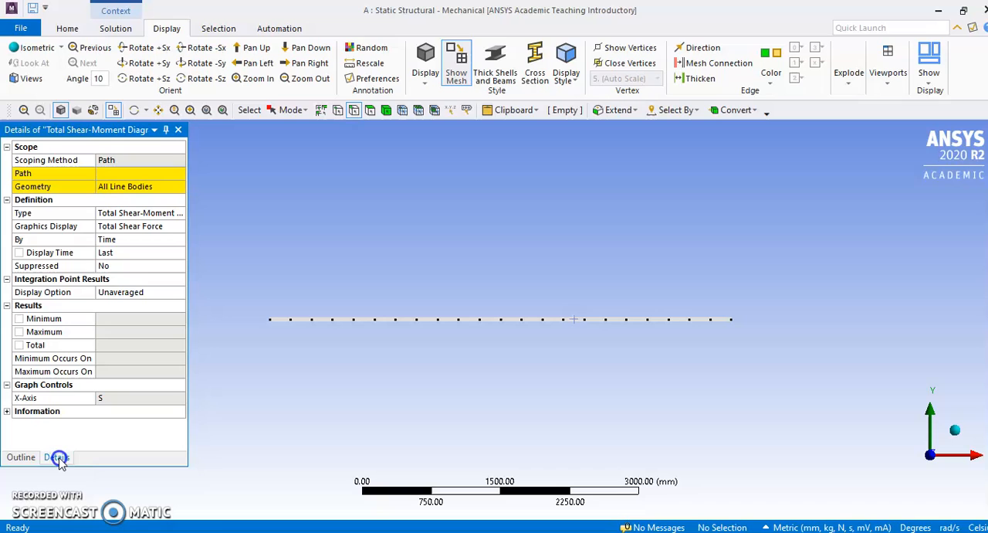
pyautogui.click(132, 159)
pyautogui.click(128, 173)
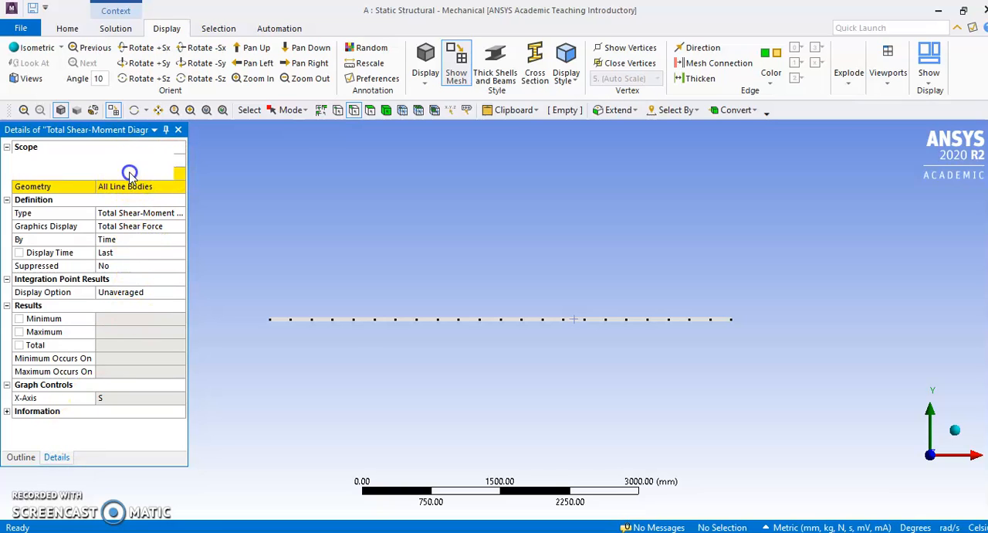
pyautogui.click(179, 174)
pyautogui.click(138, 185)
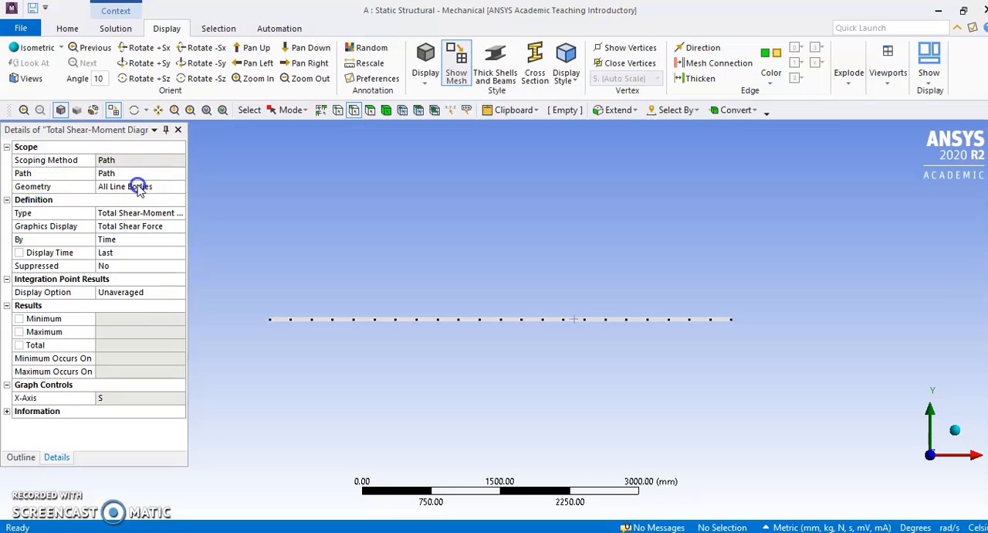
# Evaluate all results to compute the Total Shear-Moment Diagram
pyautogui.click(20, 457)
pyautogui.click(155, 368)
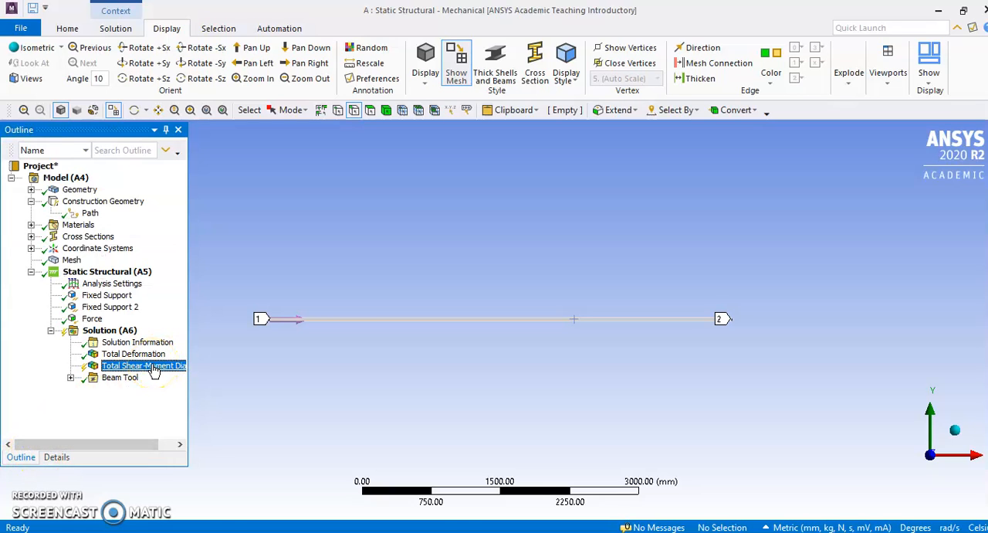
pyautogui.rightClick(113, 369)
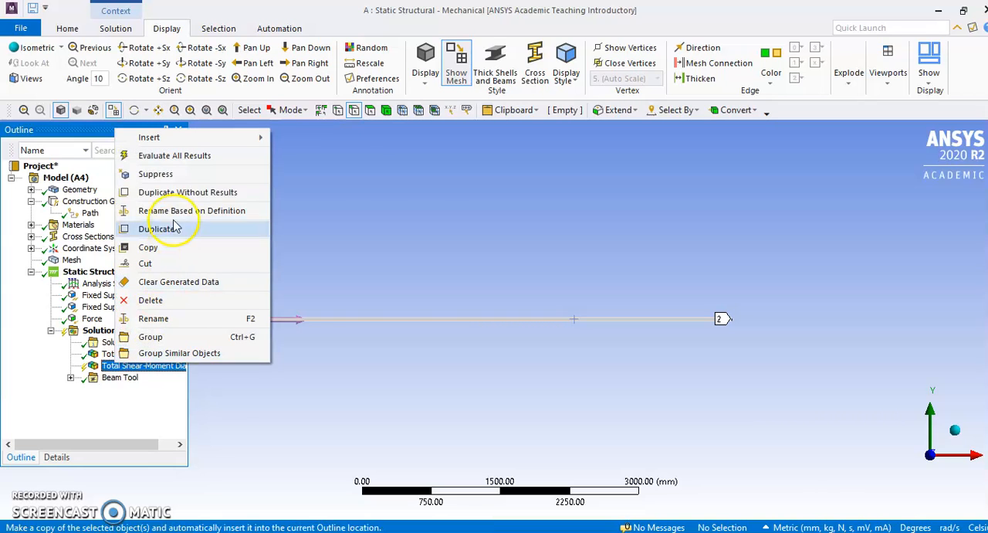
pyautogui.click(178, 156)
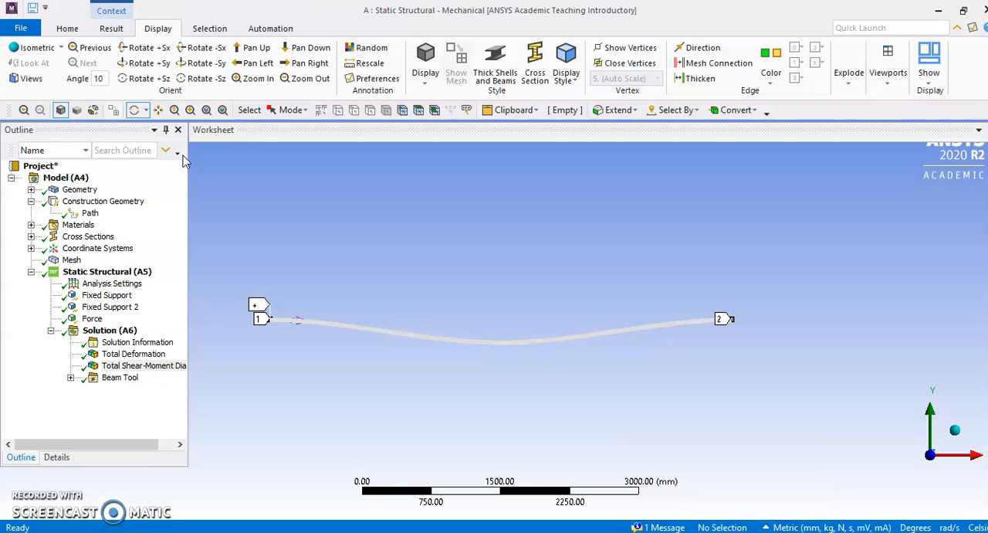
# Display the Total Shear-Moment Diagram and enlarge its worksheet to uncover the shear, moment and displacement plots
pyautogui.click(121, 354)
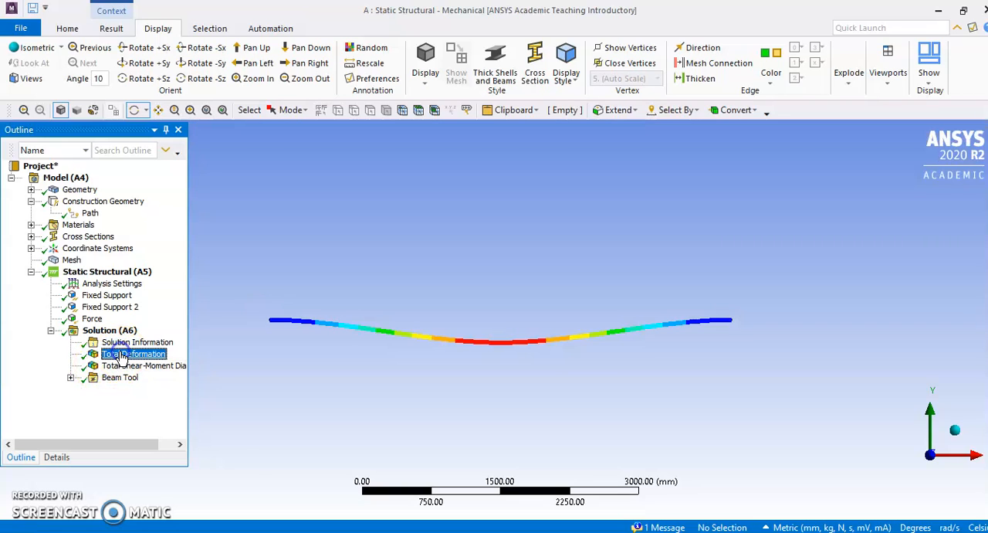
pyautogui.click(131, 366)
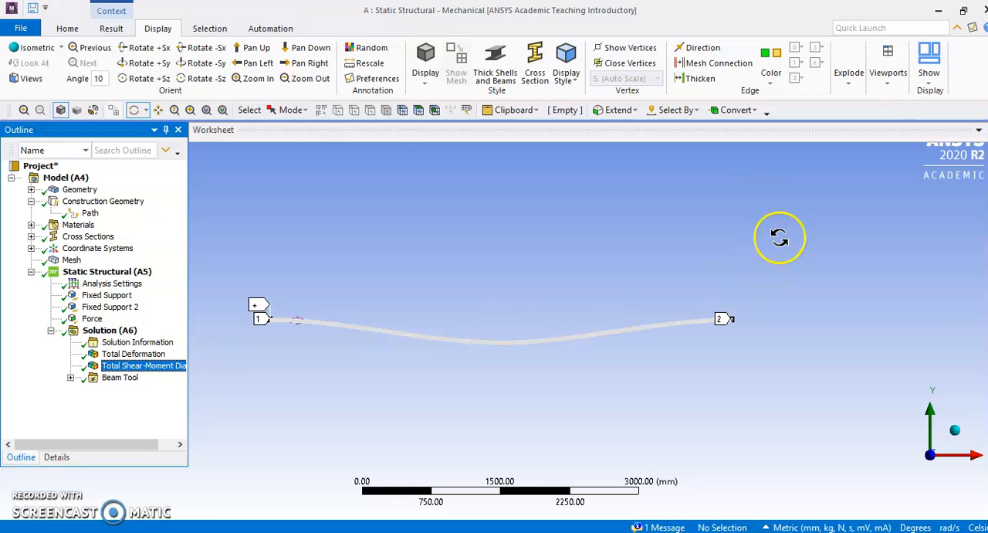
pyautogui.click(739, 141)
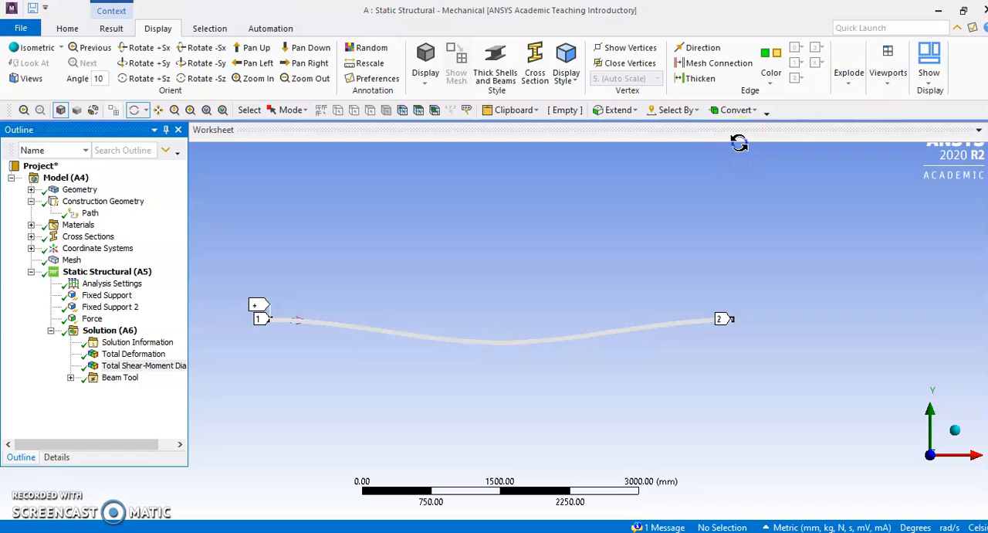
pyautogui.moveTo(741, 140); pyautogui.dragTo(755, 531)
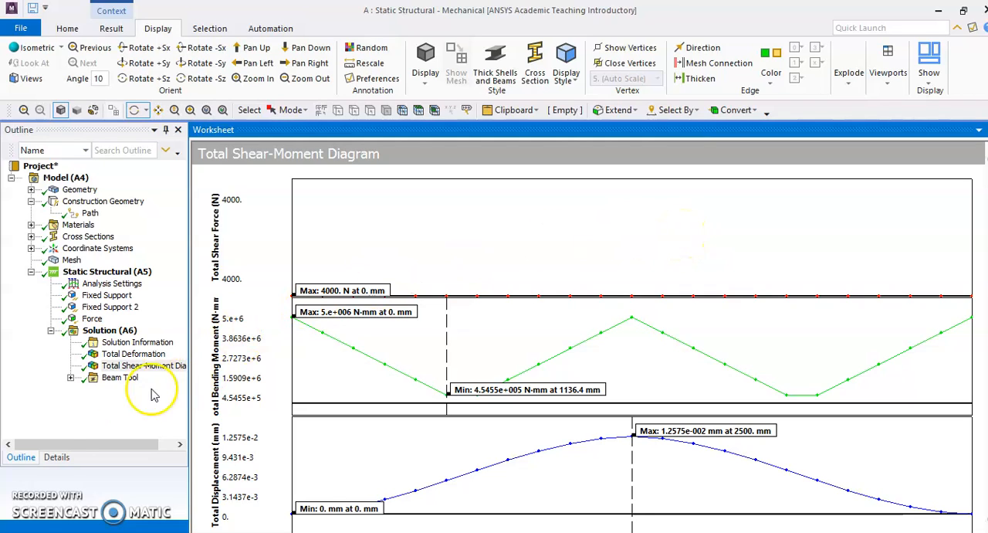
# Change the shear-moment result's type to Directional Shear-Moment Diagram (VY-MZ-UY)
pyautogui.click(58, 458)
pyautogui.click(183, 213)
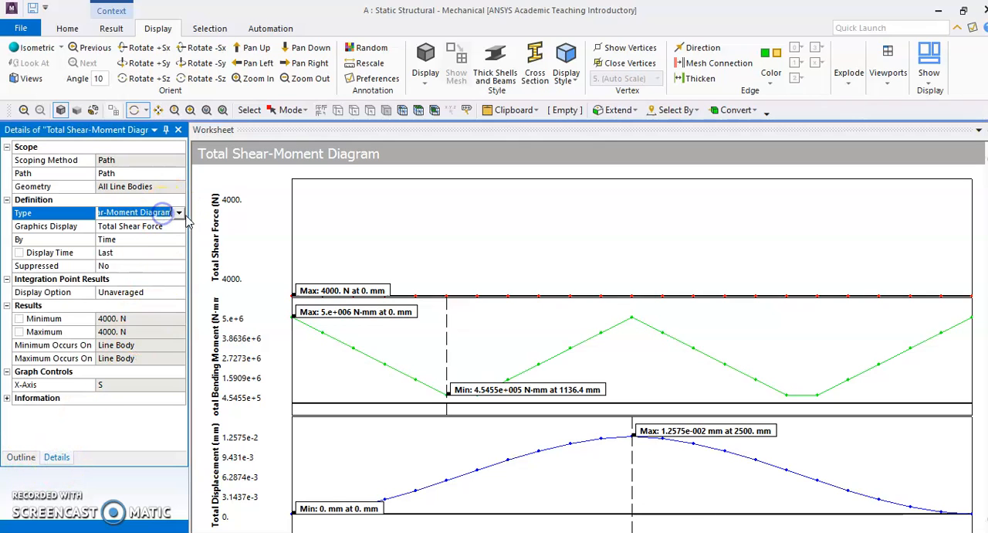
pyautogui.click(180, 213)
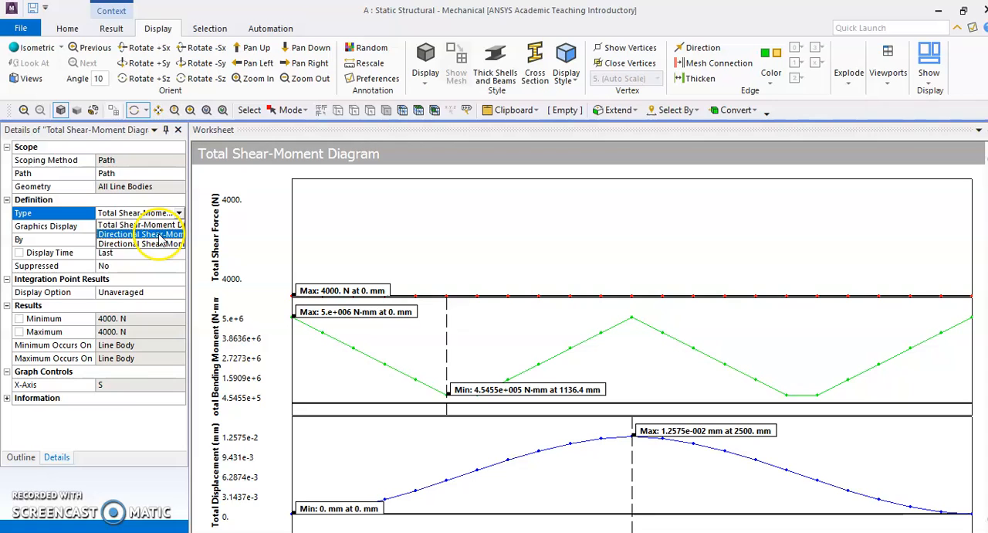
pyautogui.click(159, 234)
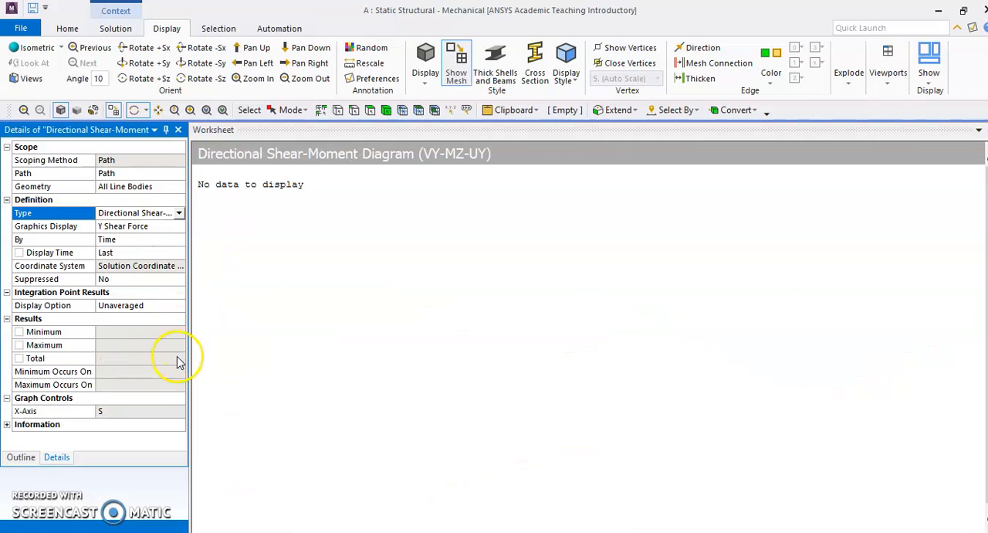
# Evaluate all results for the Directional Shear-Moment Diagram and dismiss the warning over the plots
pyautogui.click(21, 456)
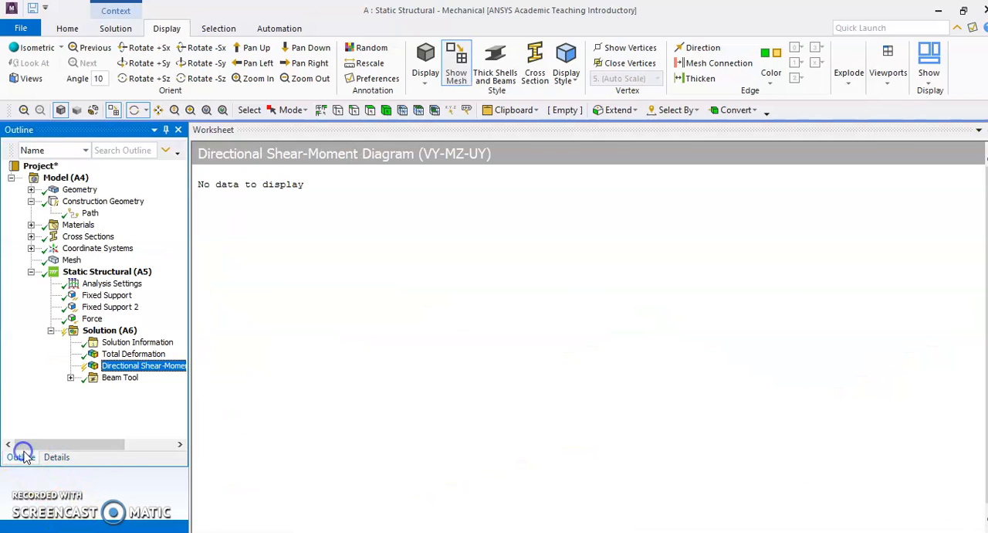
pyautogui.rightClick(135, 370)
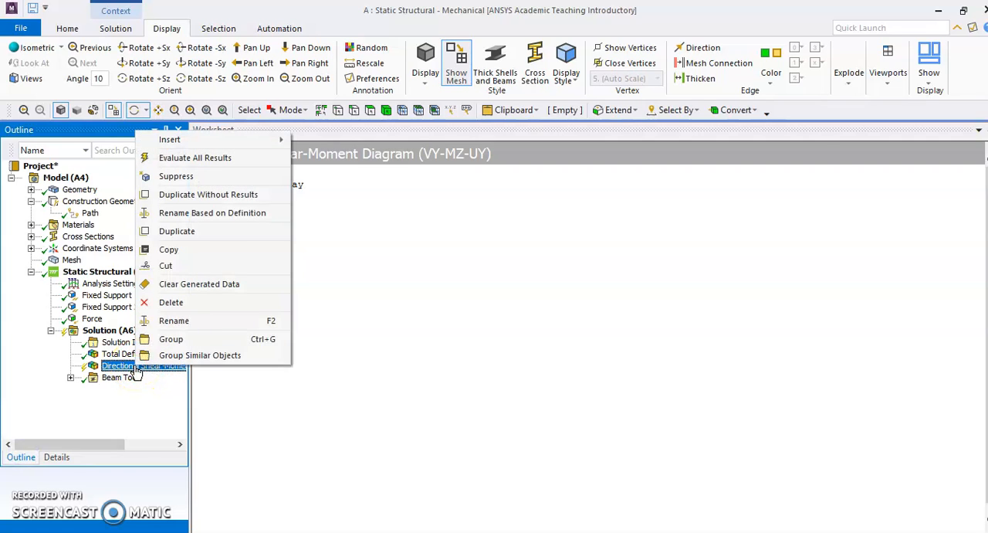
pyautogui.click(224, 159)
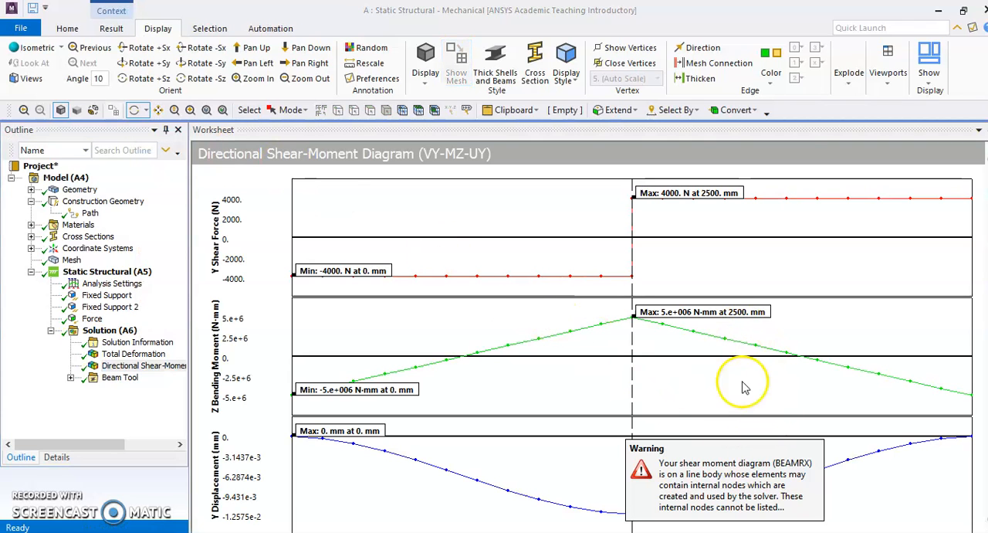
pyautogui.click(871, 491)
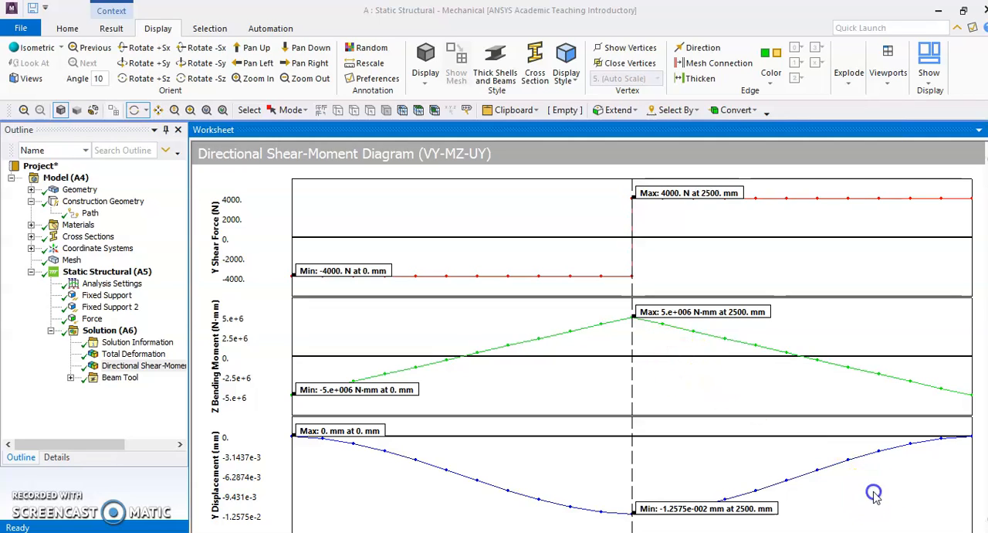